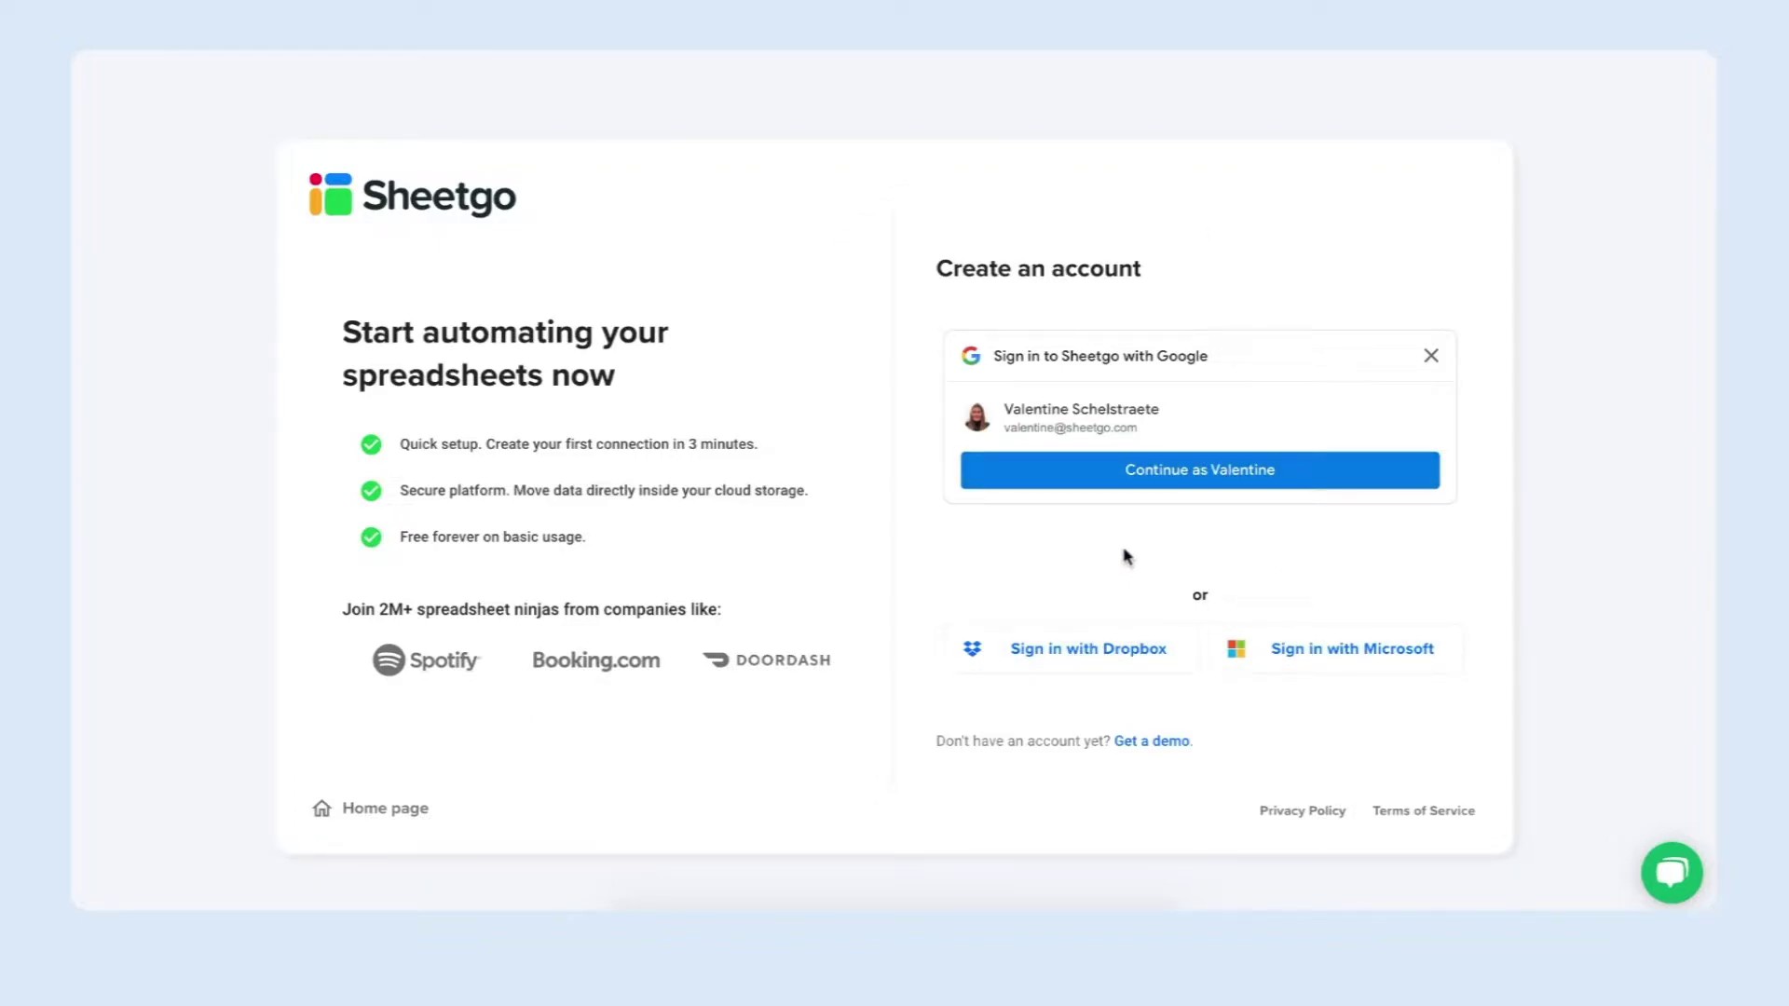
Sign in with the Google account and start a new custom workflow from a new connection
left_click(1174, 471)
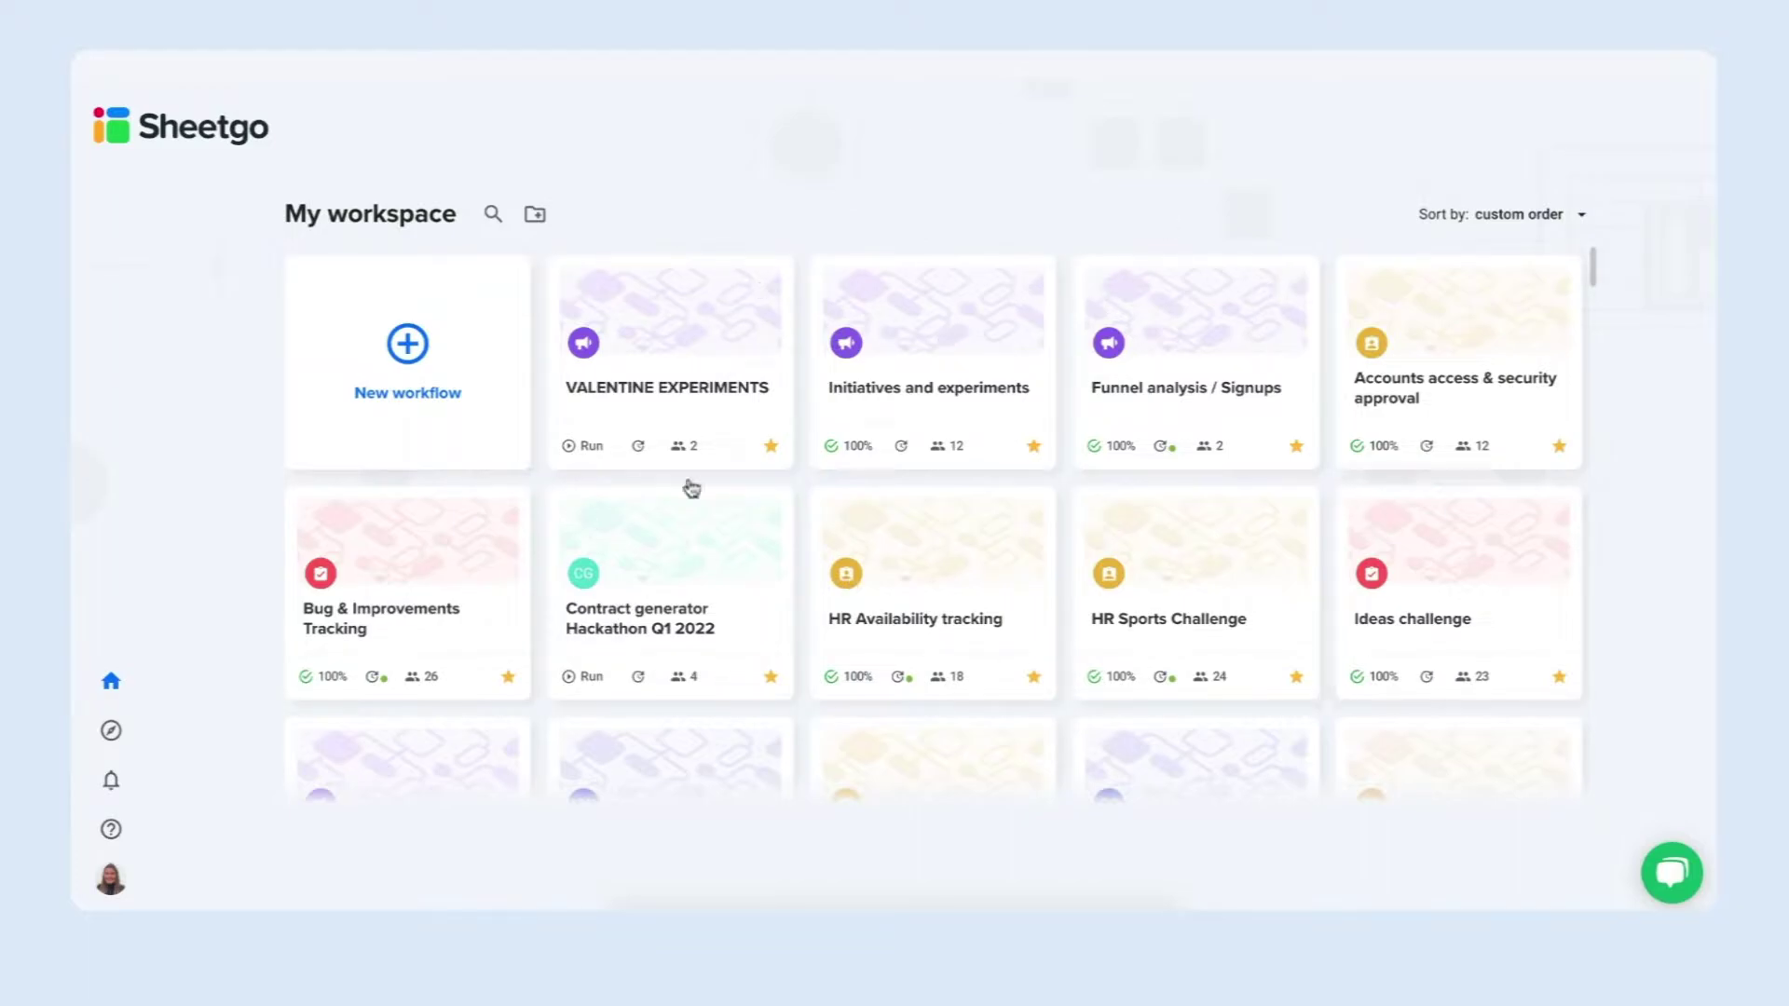
left_click(407, 345)
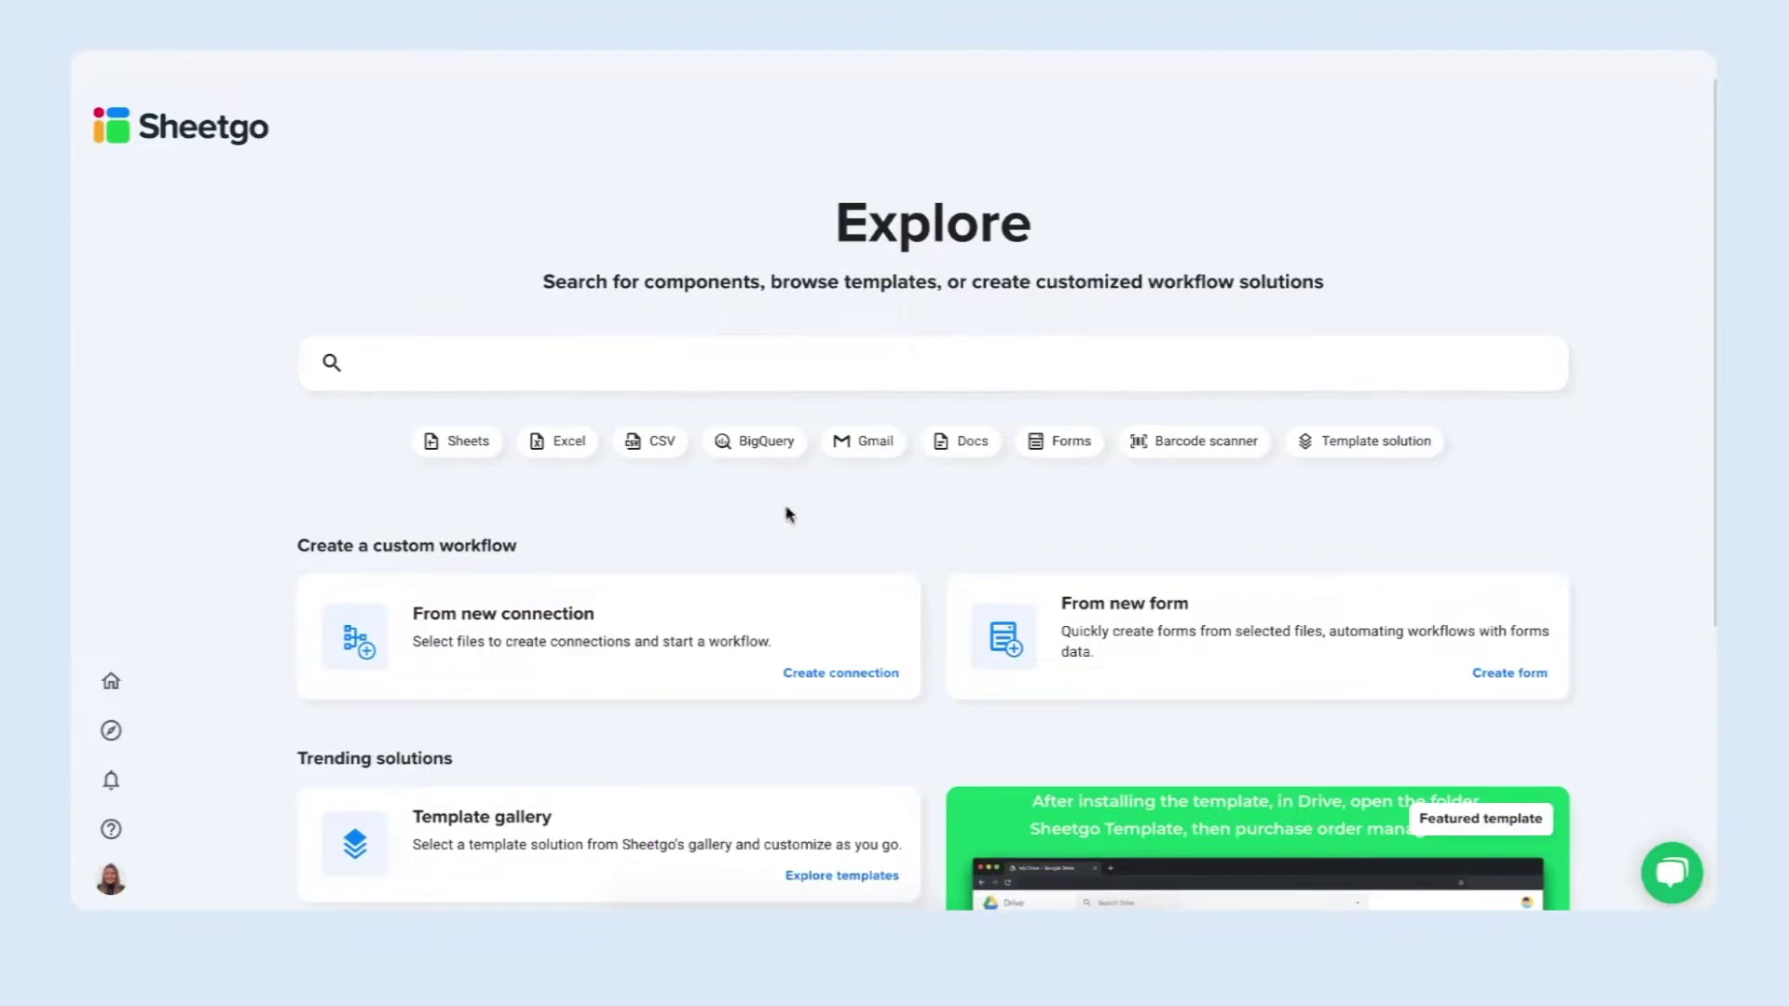
left_click(814, 680)
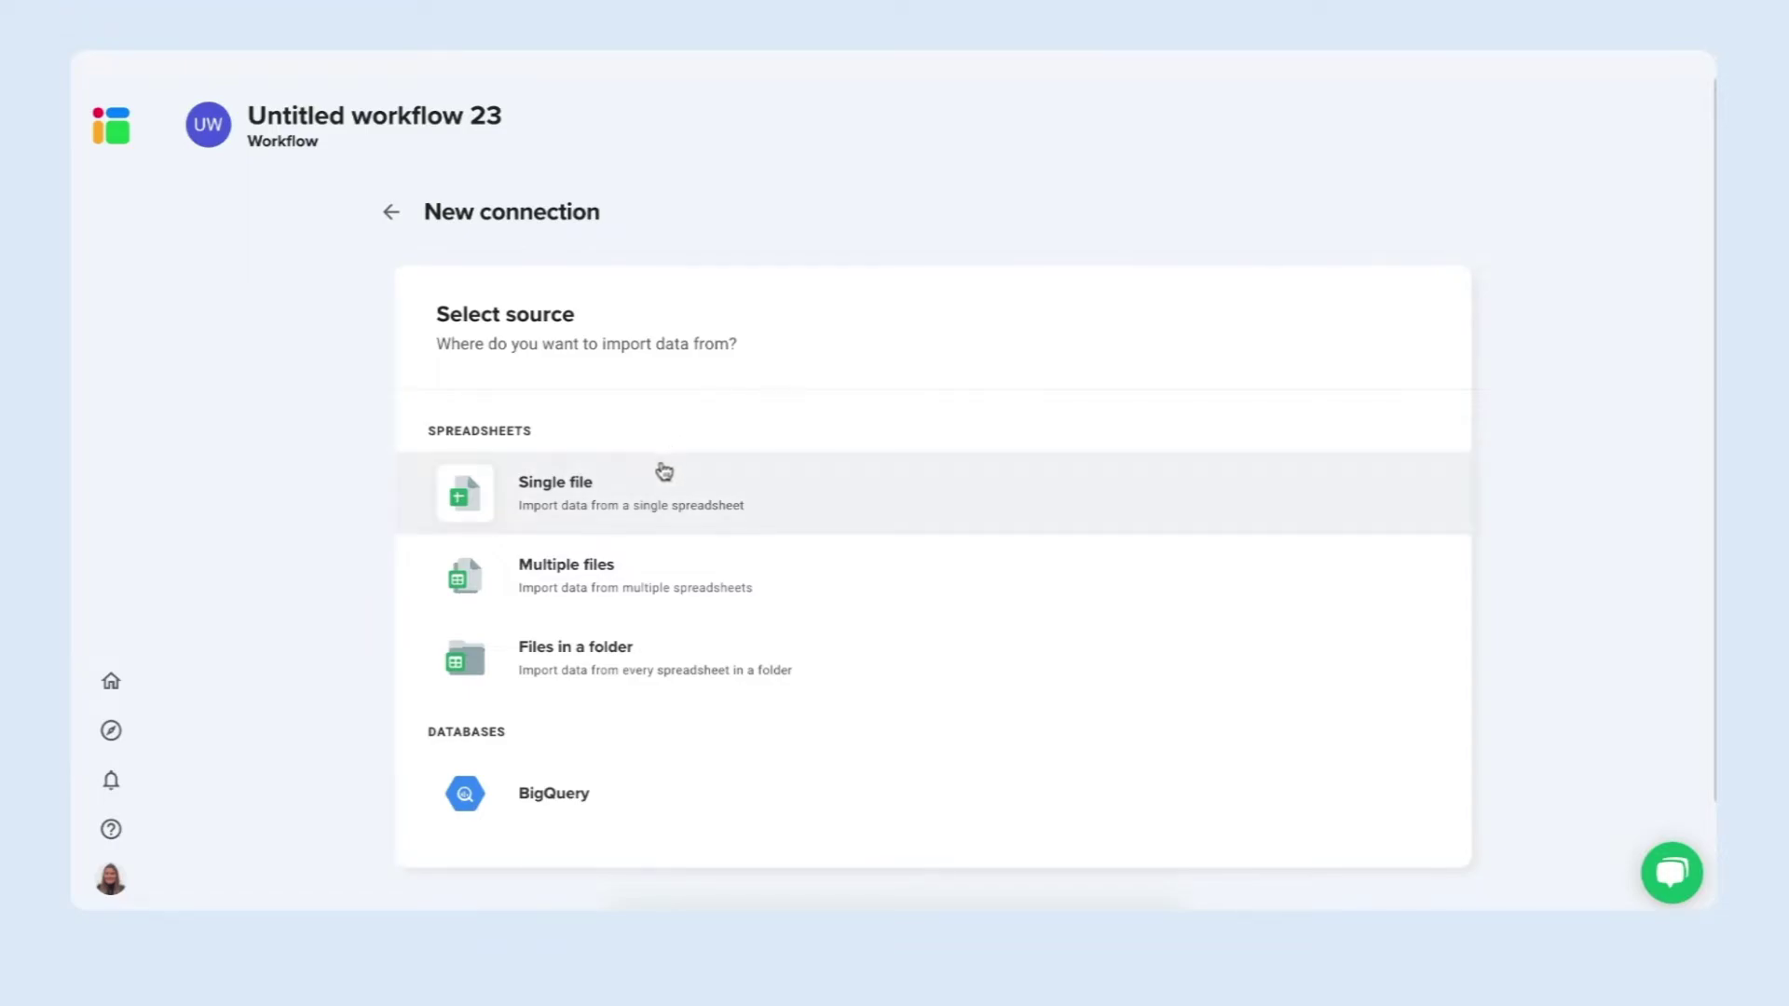
Pick Sales orders.csv from the SharePoint account as the connection's single-file source
left_click(736, 509)
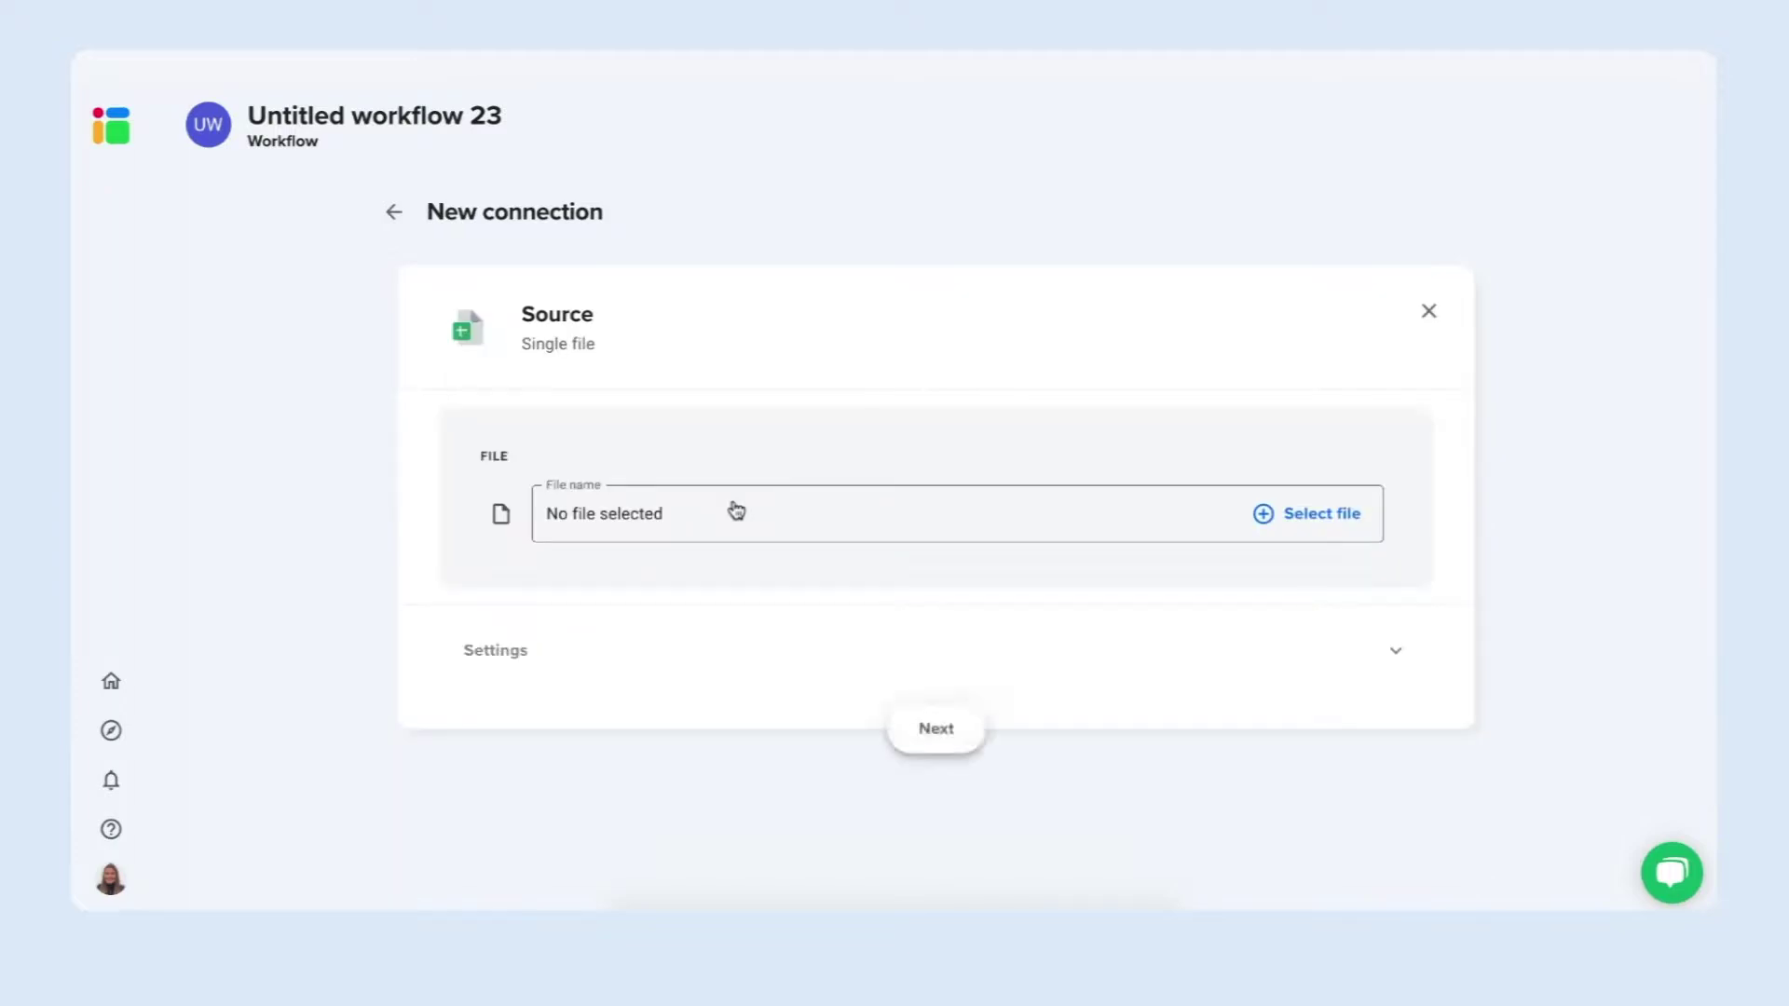
left_click(1291, 508)
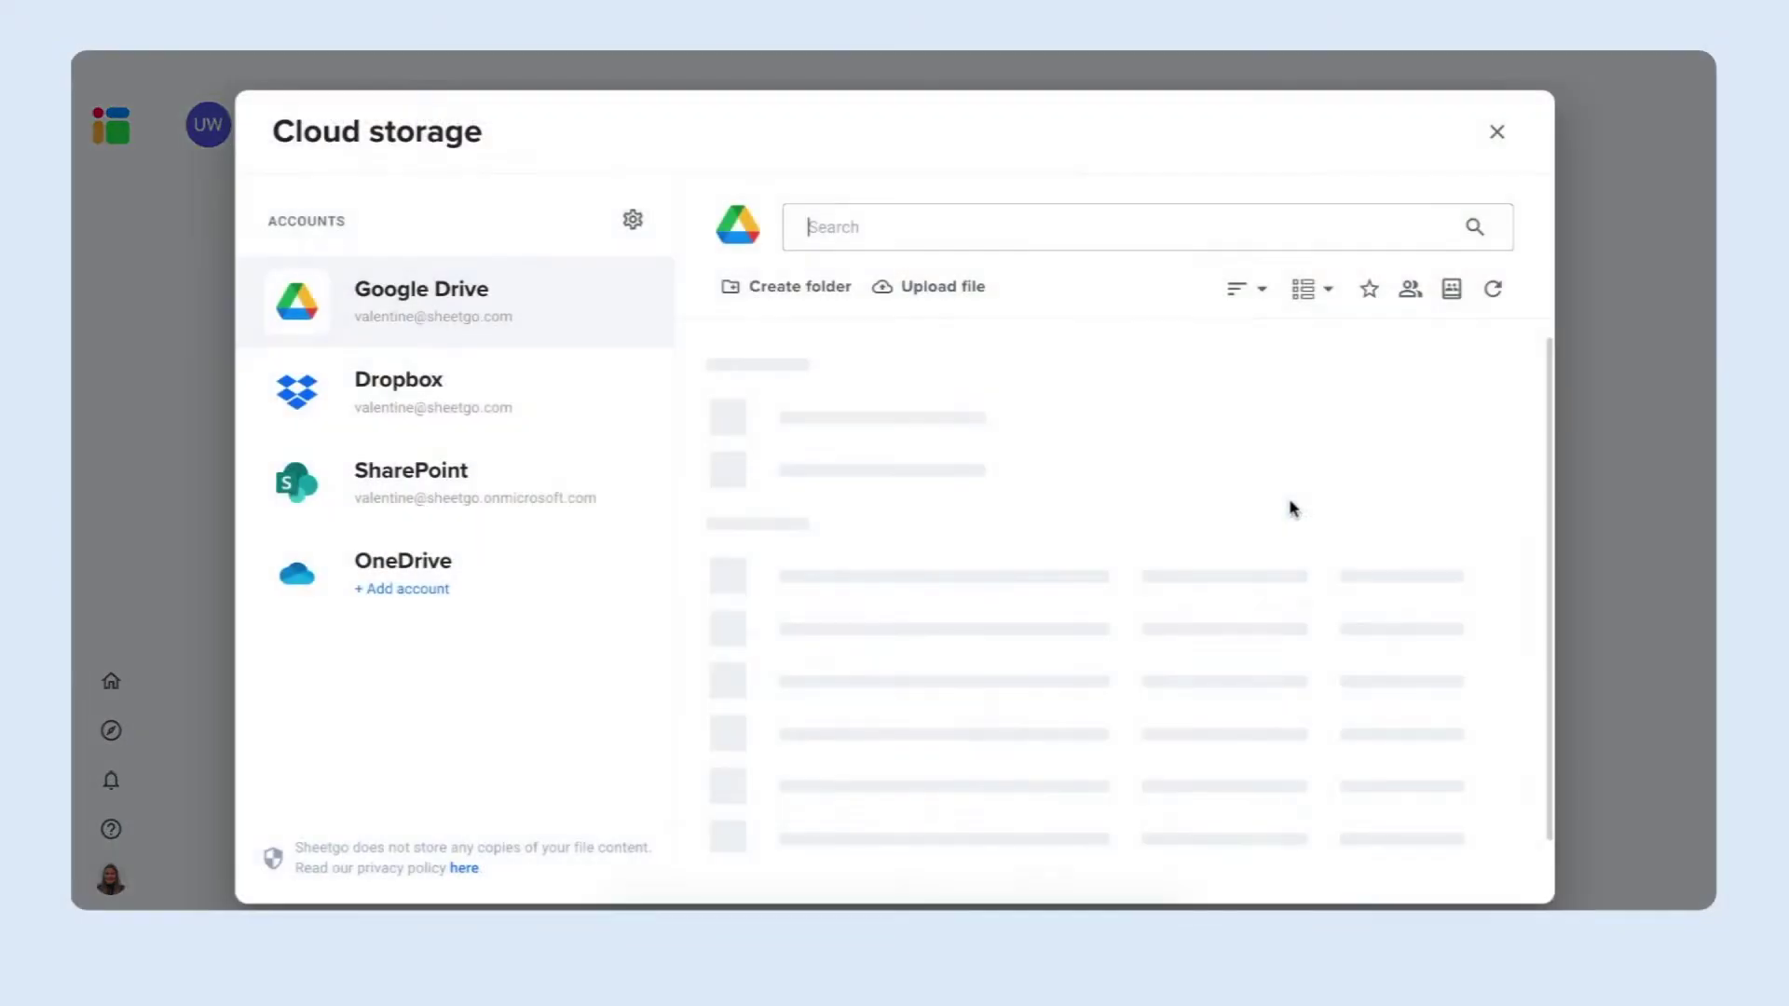
left_click(540, 497)
scroll(866, 714, "down", 5)
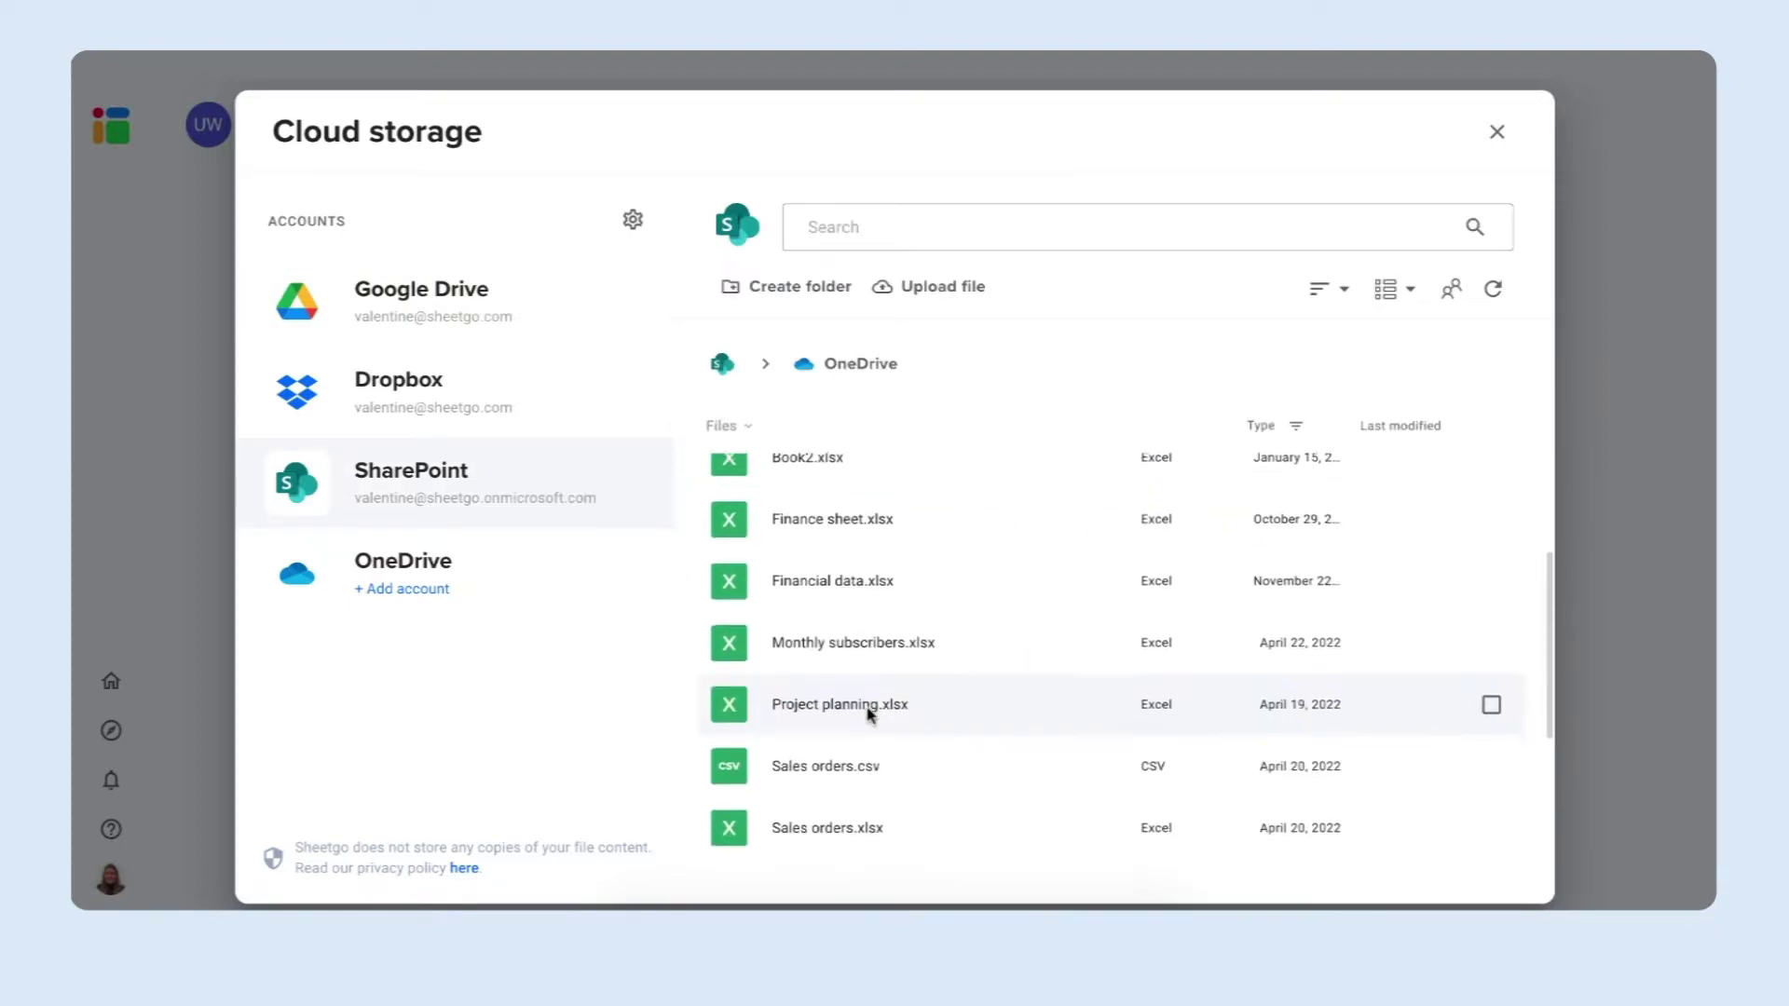
scroll(866, 715, "down", 3)
double_click(903, 531)
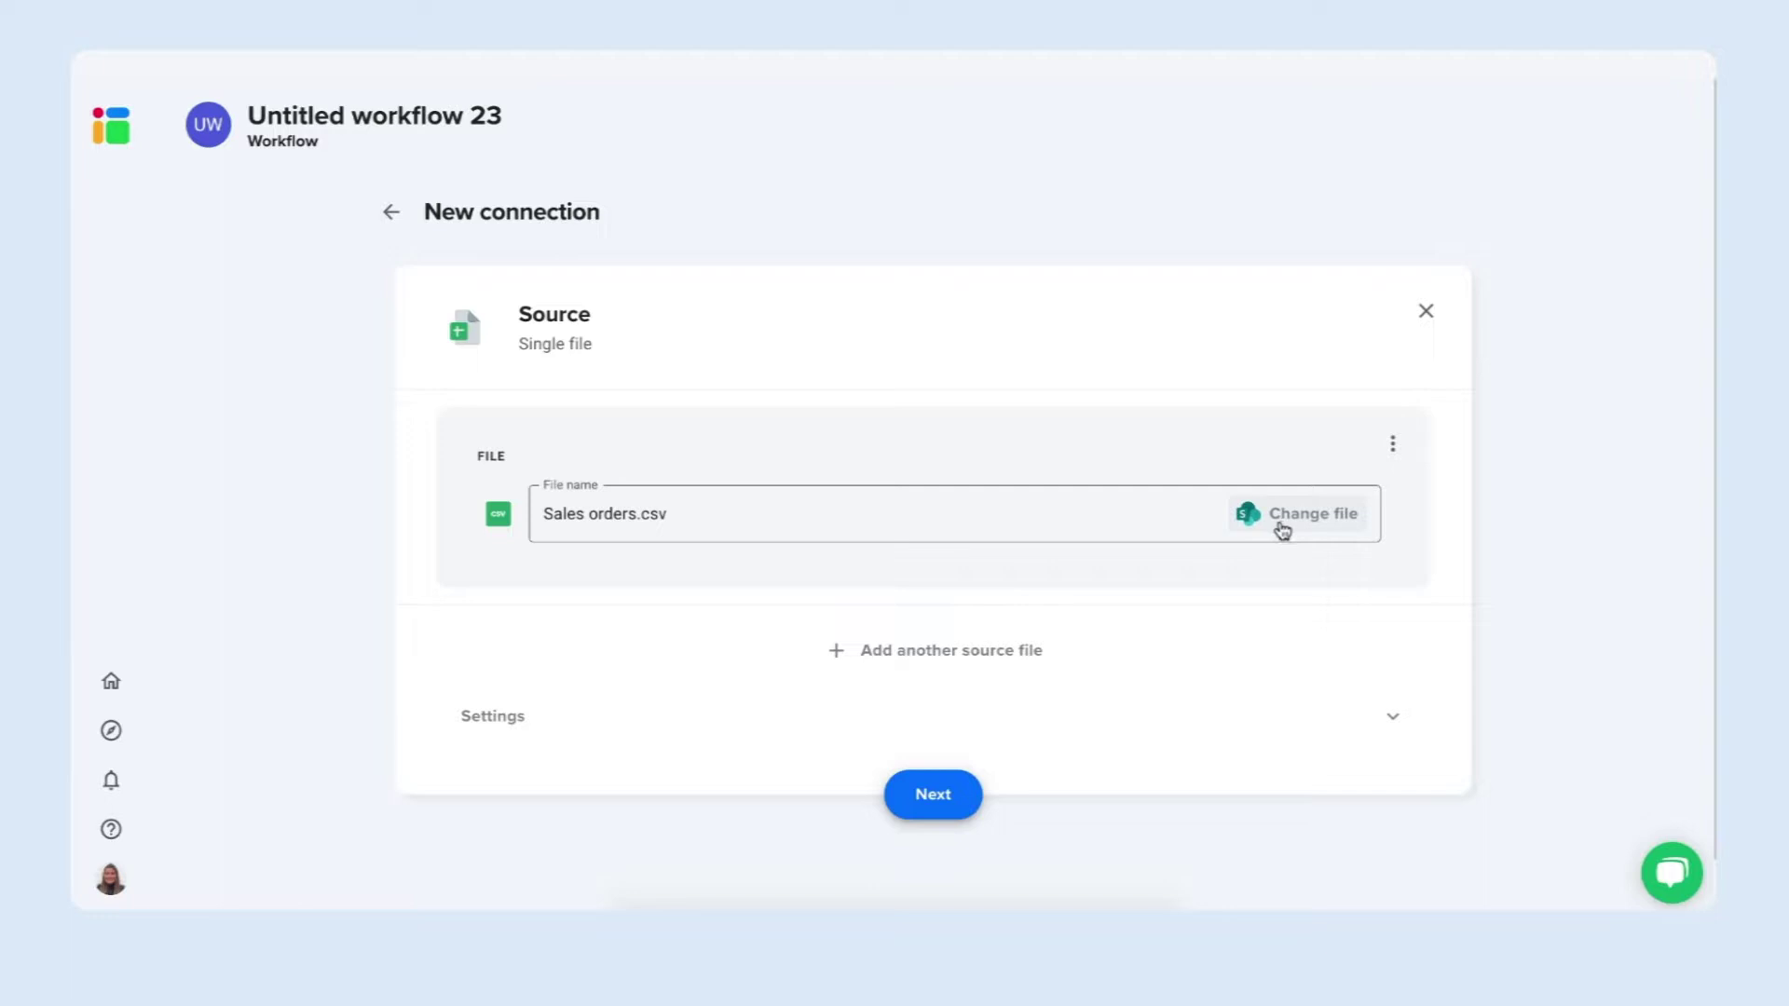
left_click(952, 798)
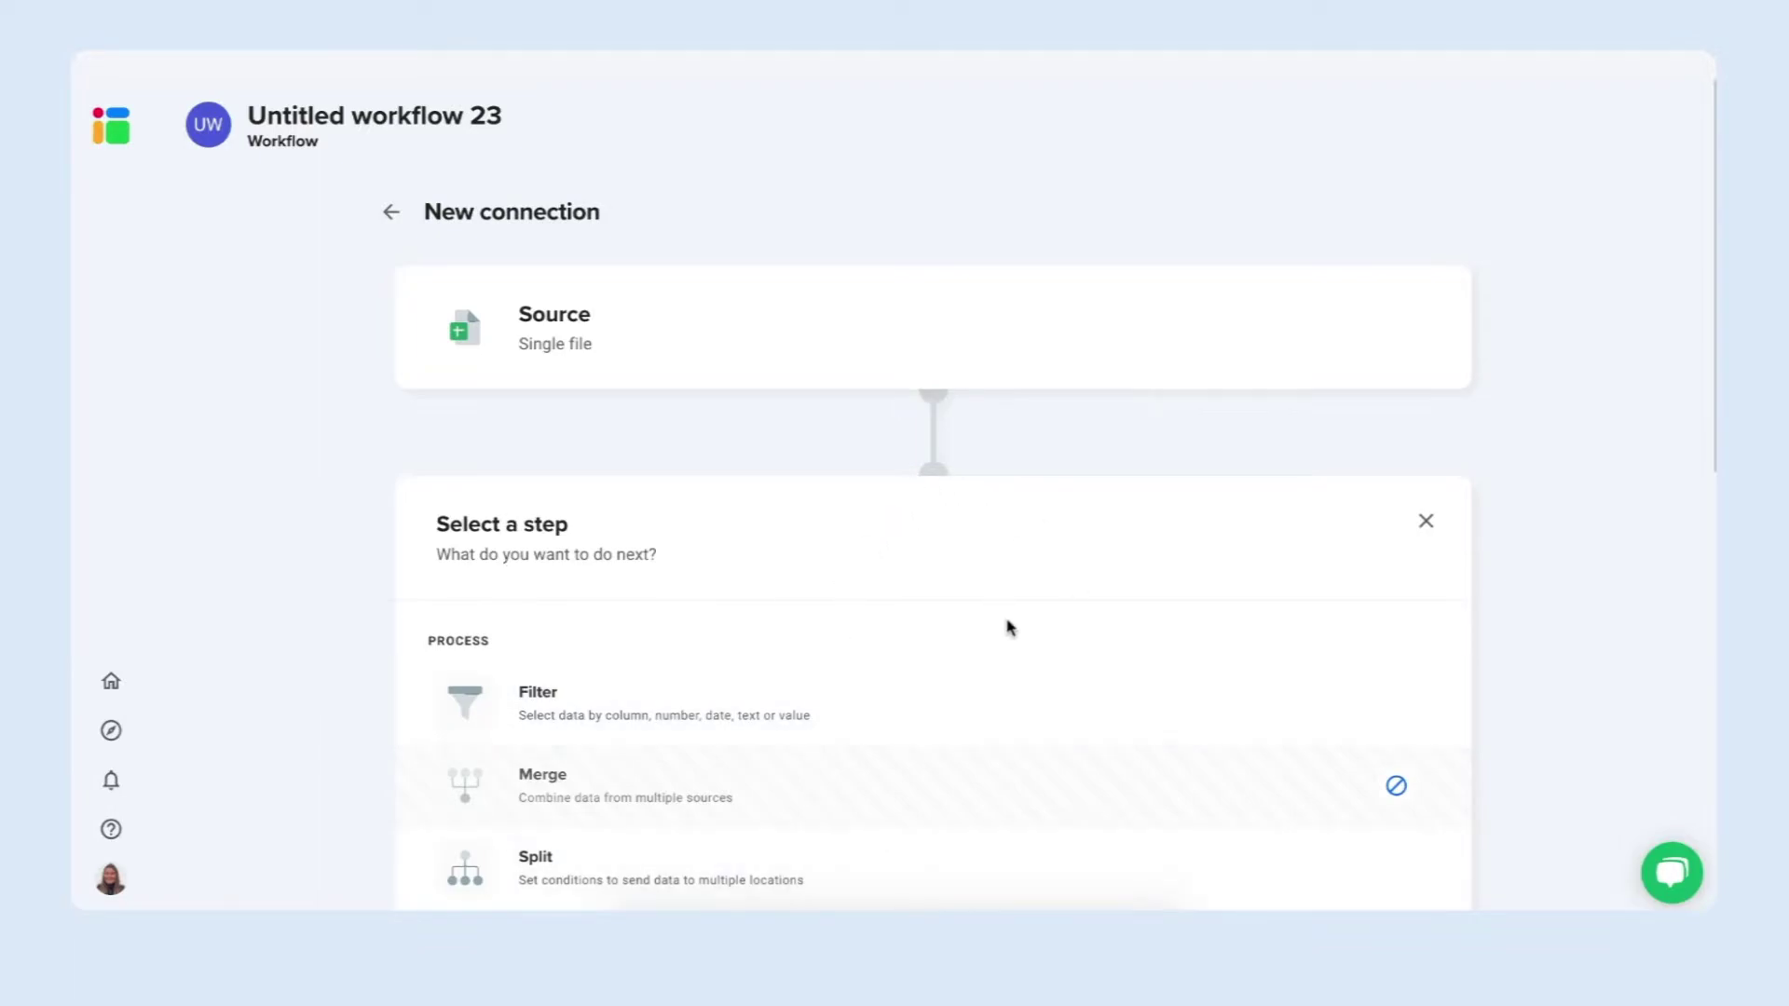
Add a Split step that divides the data by 'Column B : Order date'
scroll(1006, 627, "down", 2)
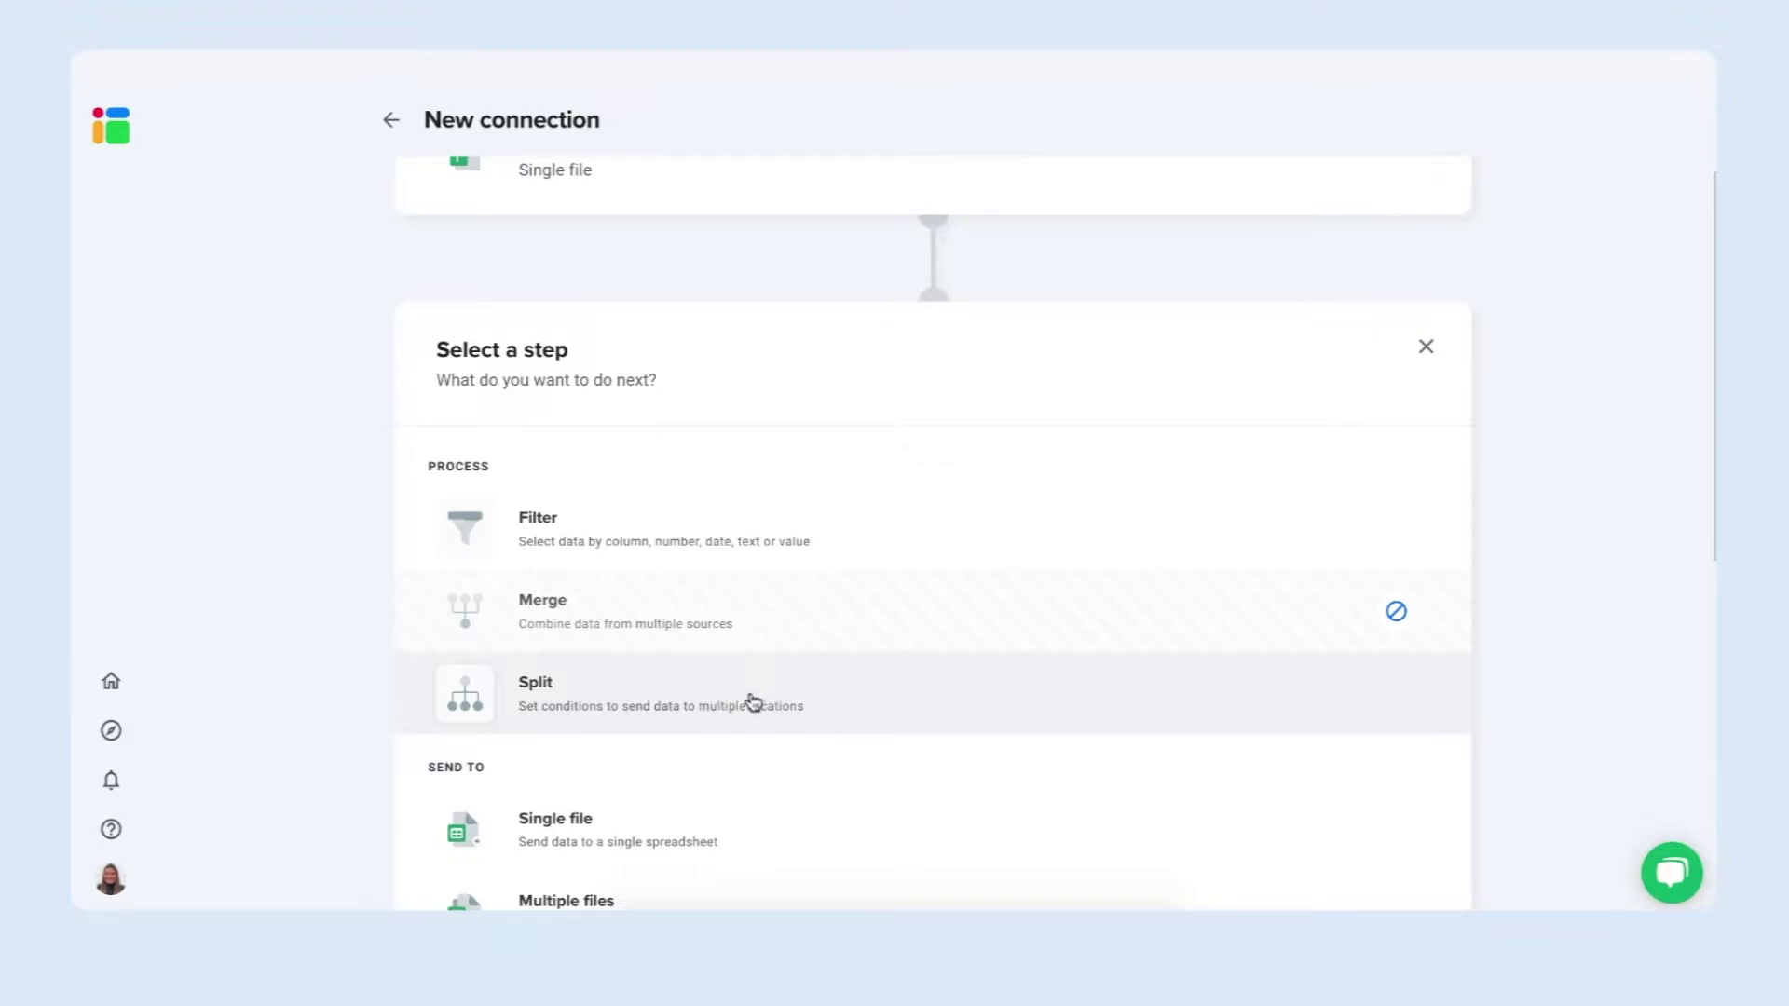
left_click(681, 691)
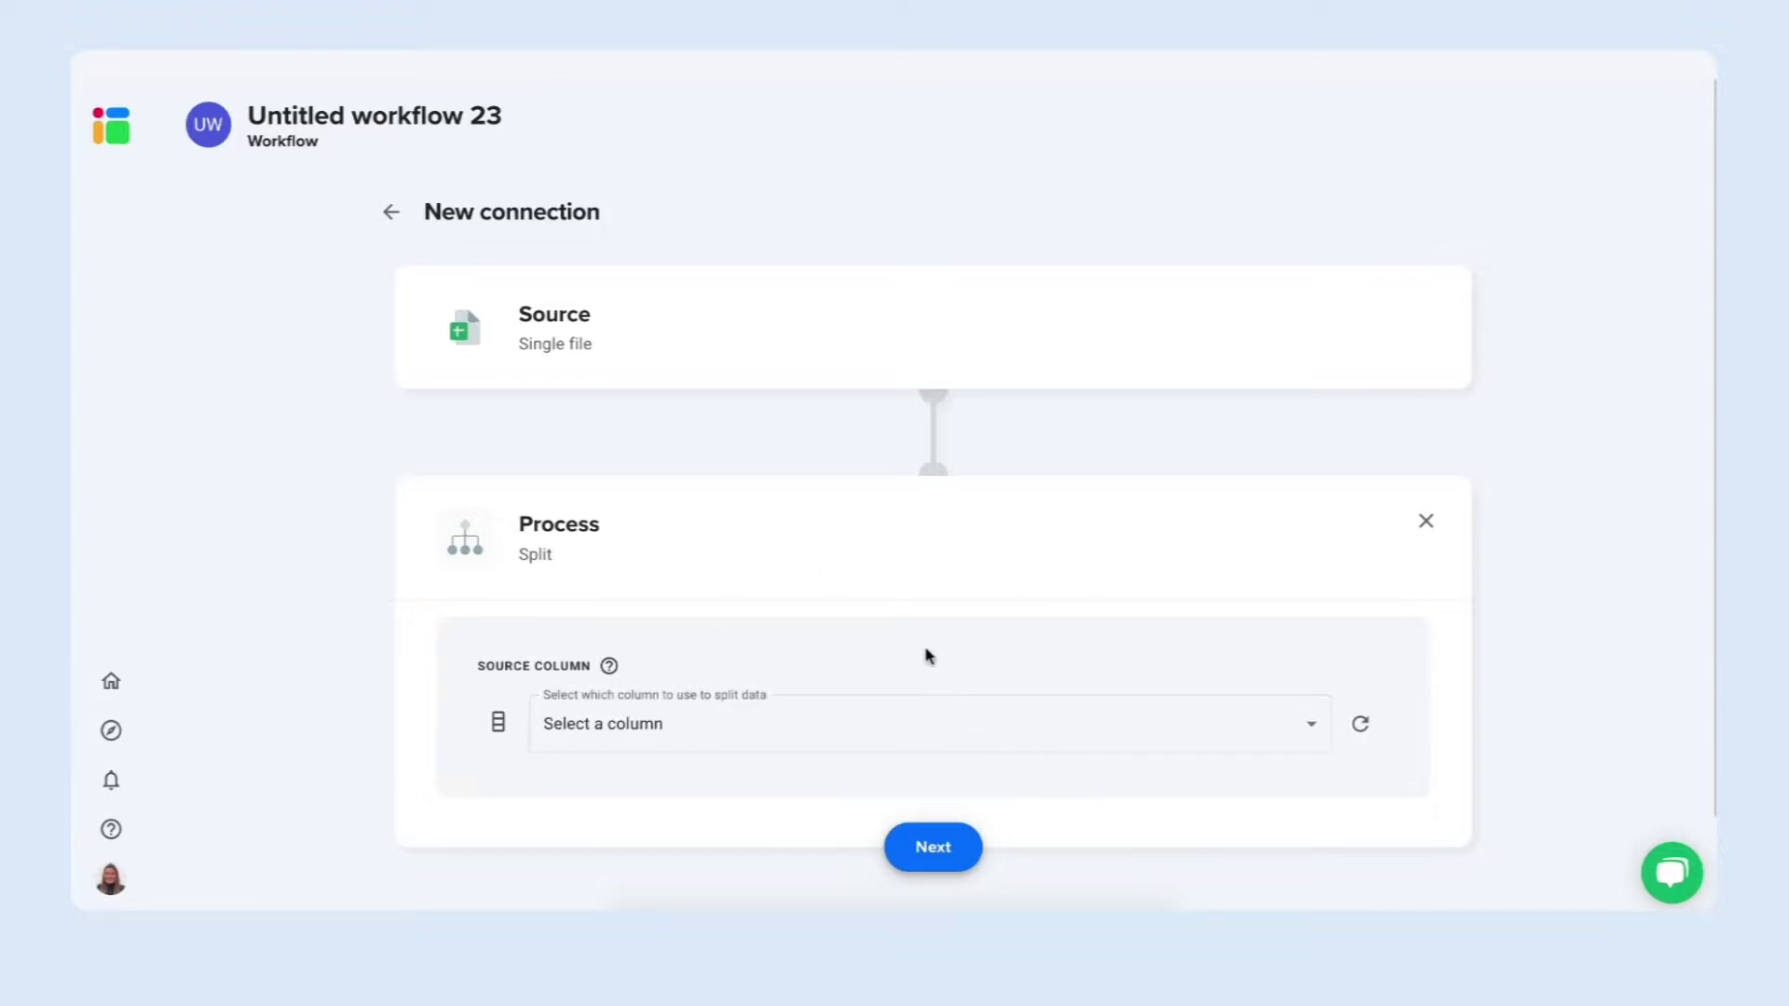
left_click(1085, 740)
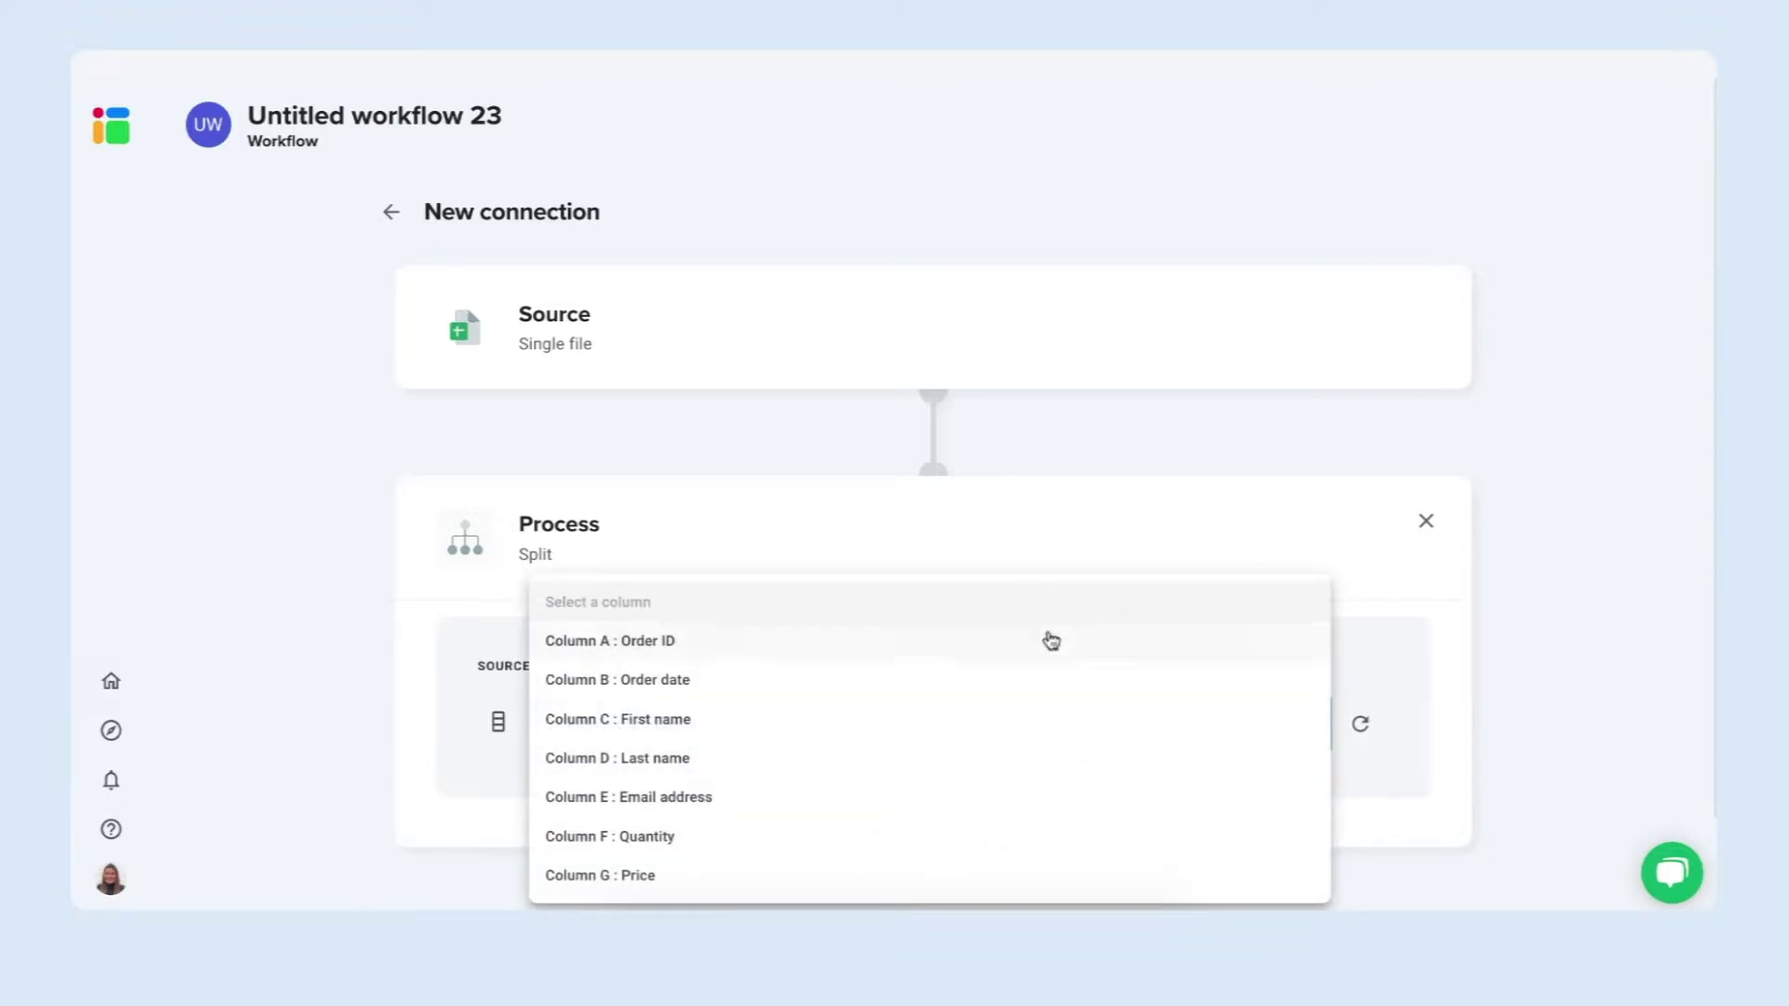
left_click(1036, 693)
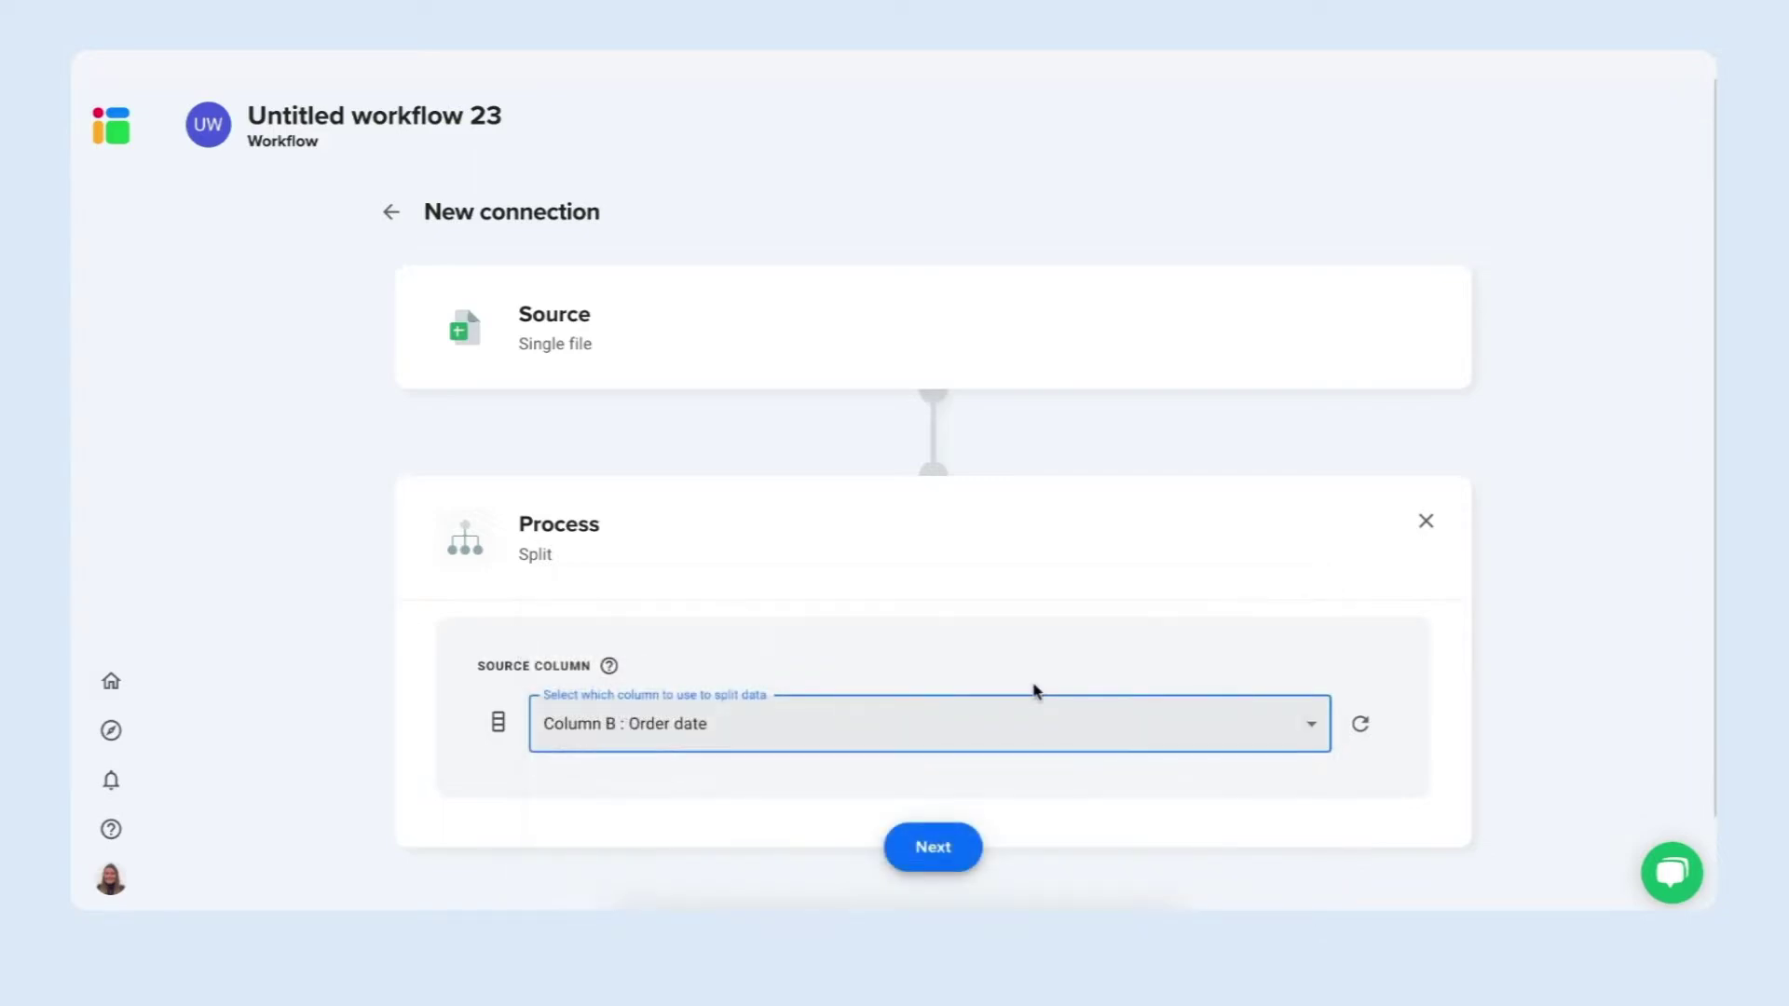
left_click(882, 854)
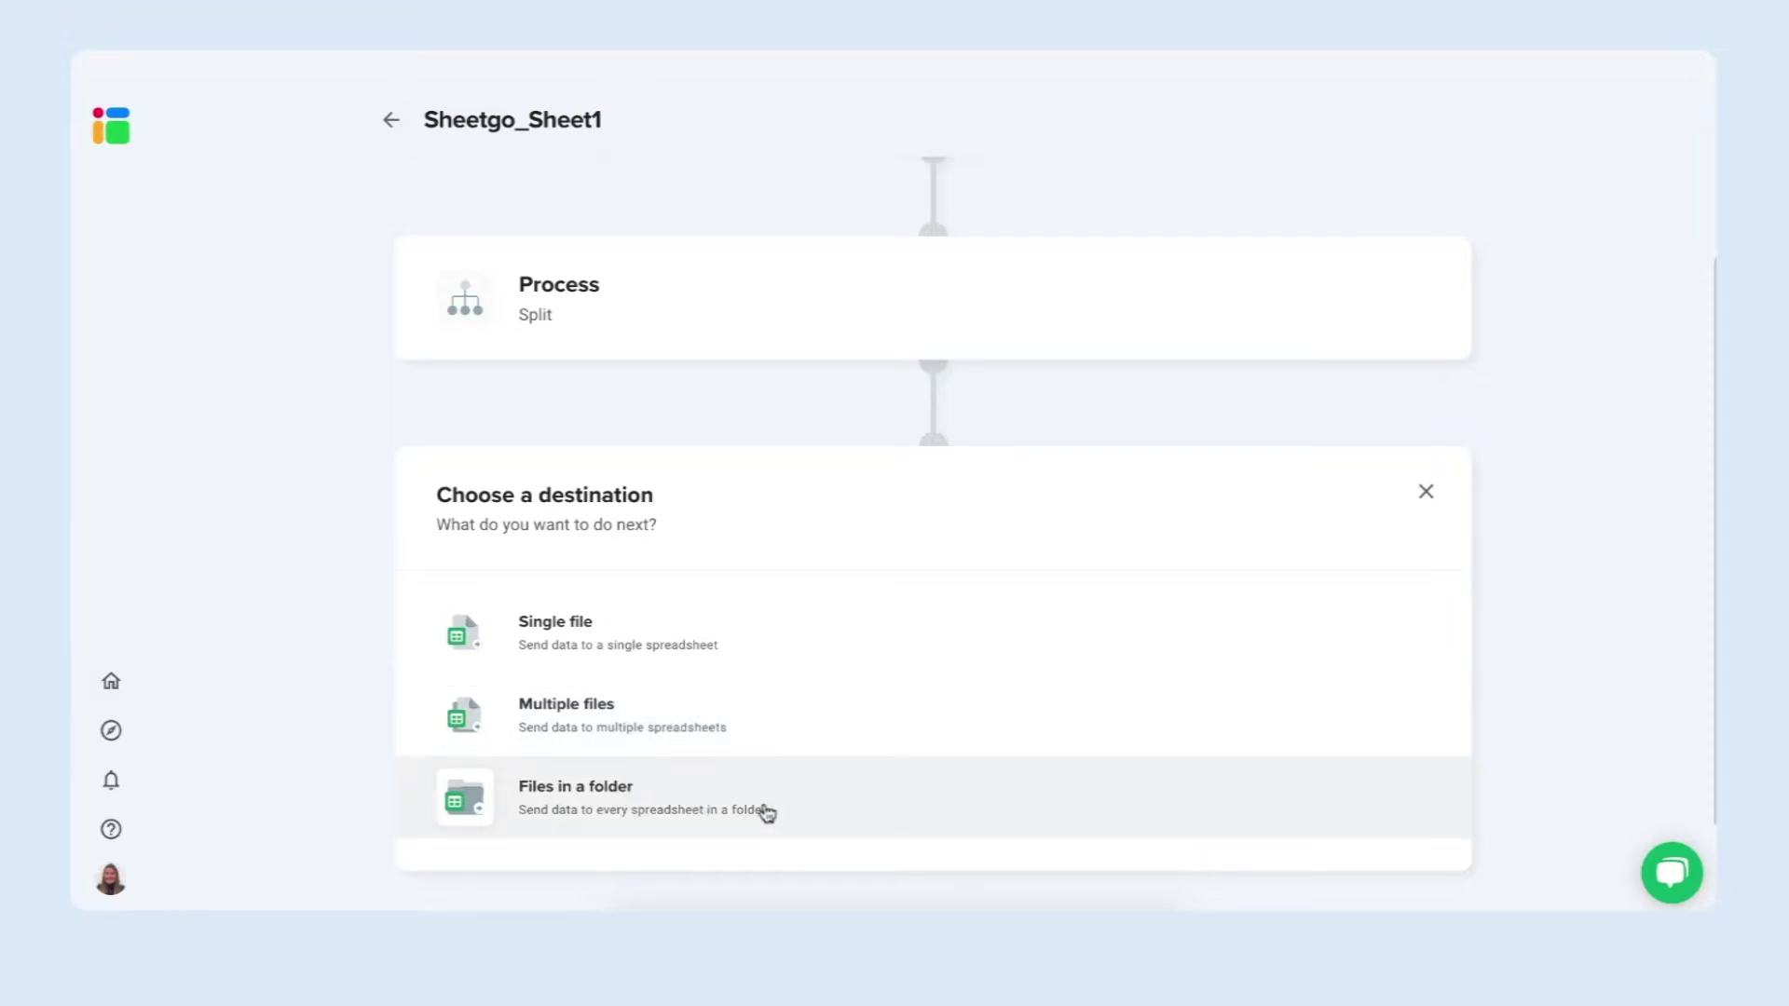
Send the split data as Google Sheets files into a new folder in the Google Drive root
left_click(766, 814)
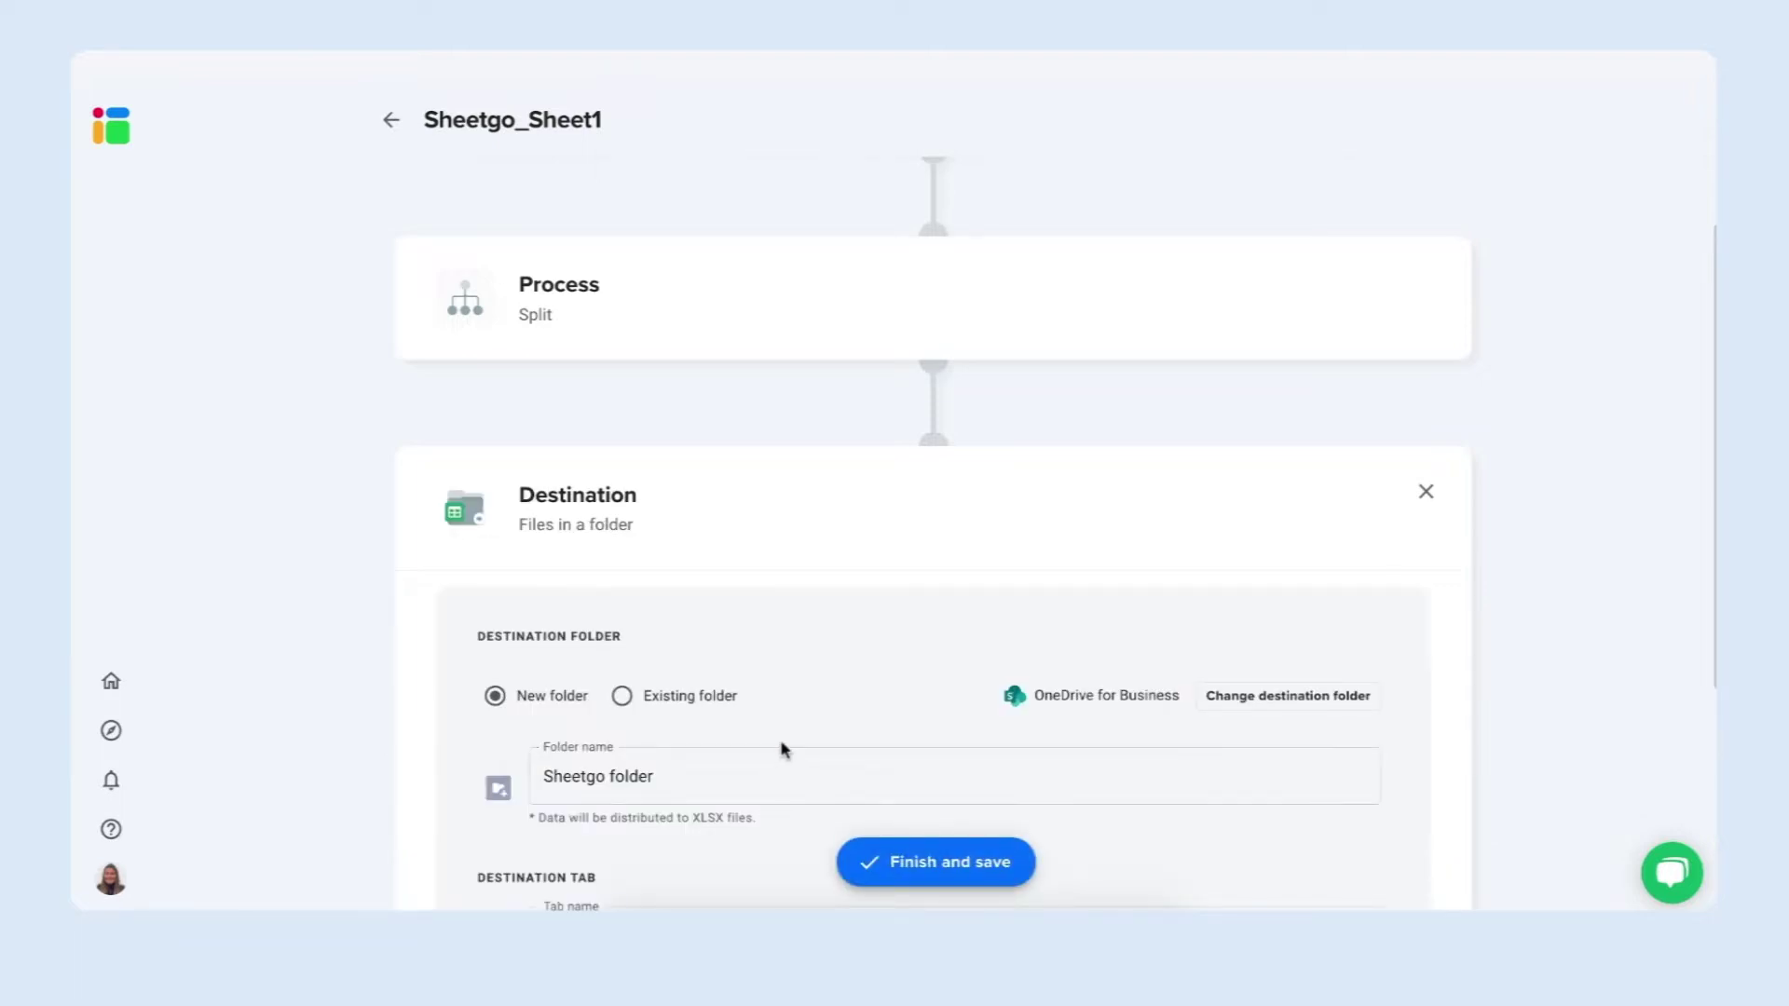
scroll(783, 746, "down", 2)
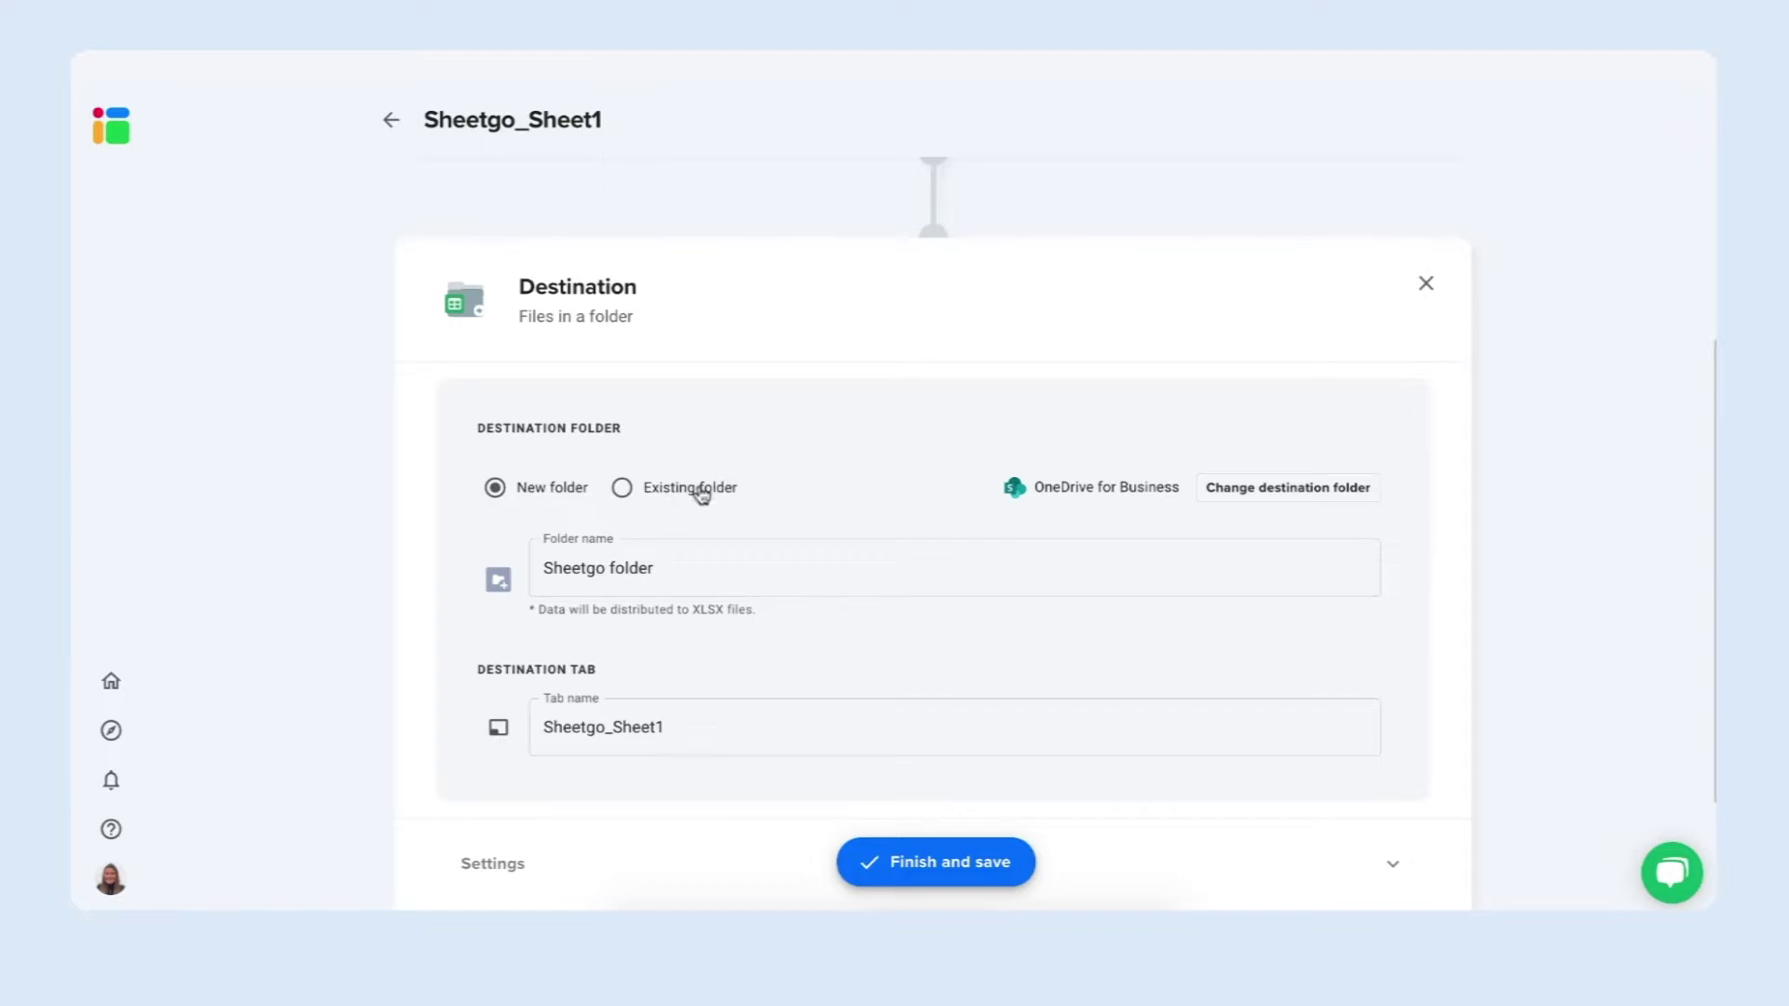
left_click(1308, 496)
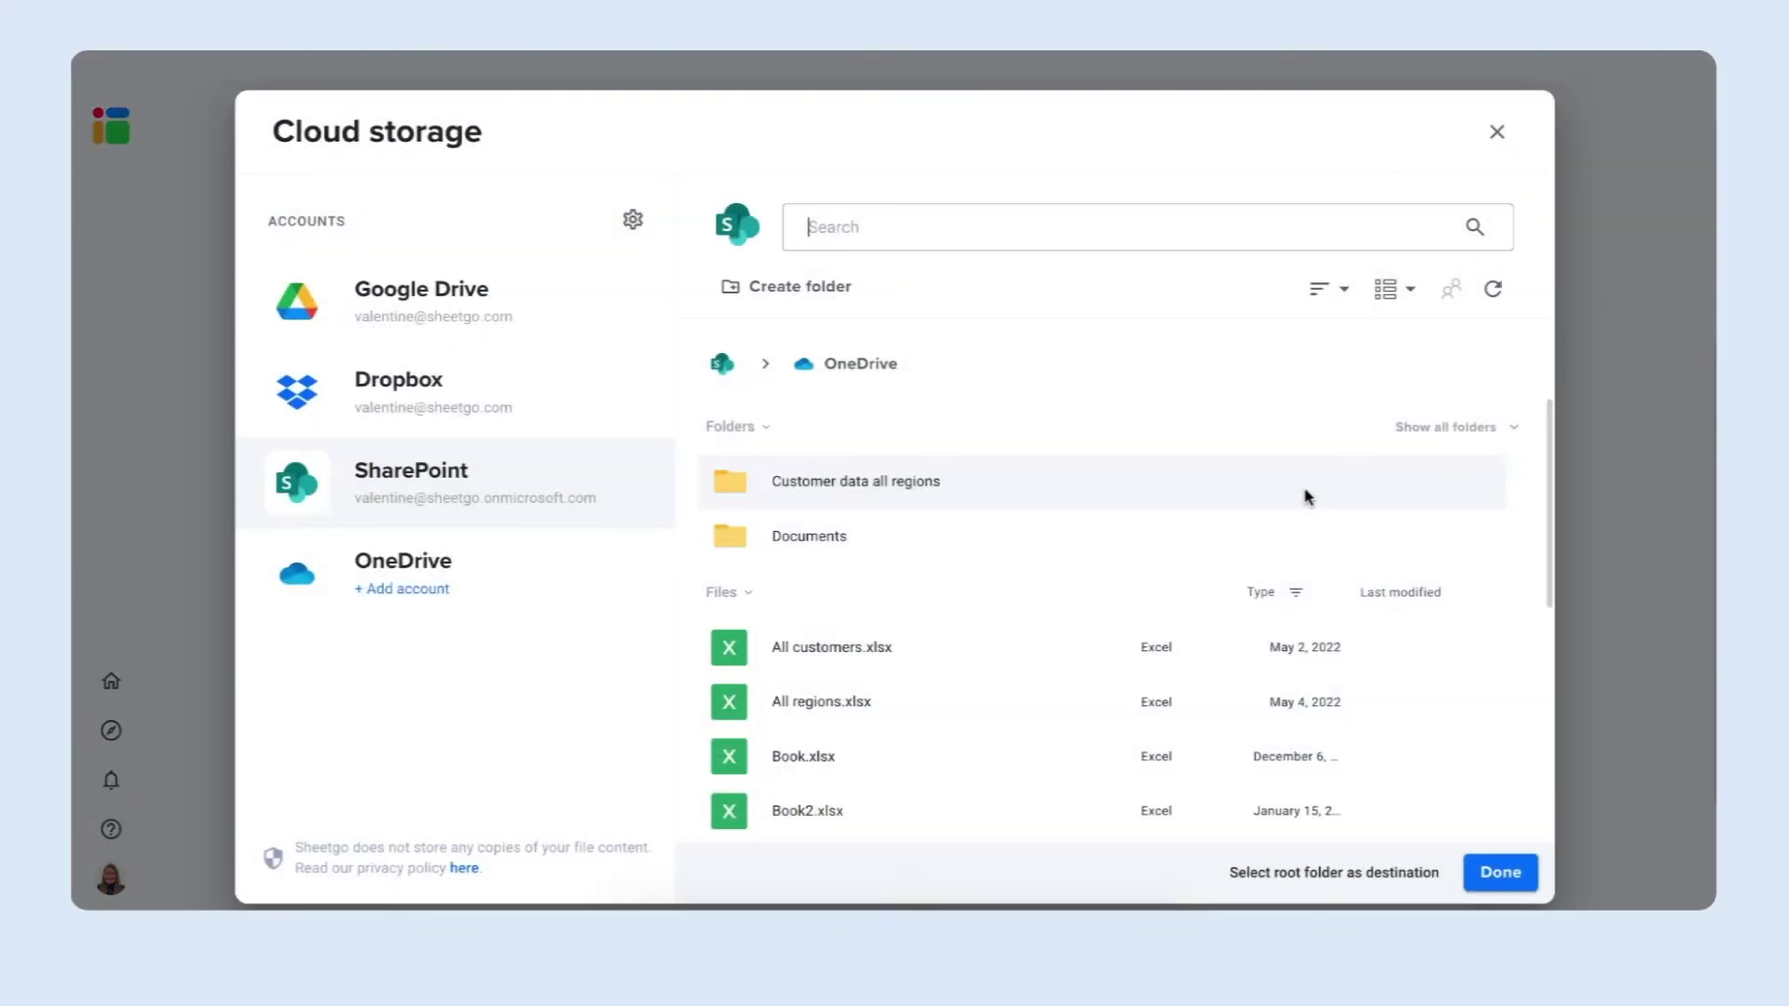
left_click(524, 324)
left_click(1491, 873)
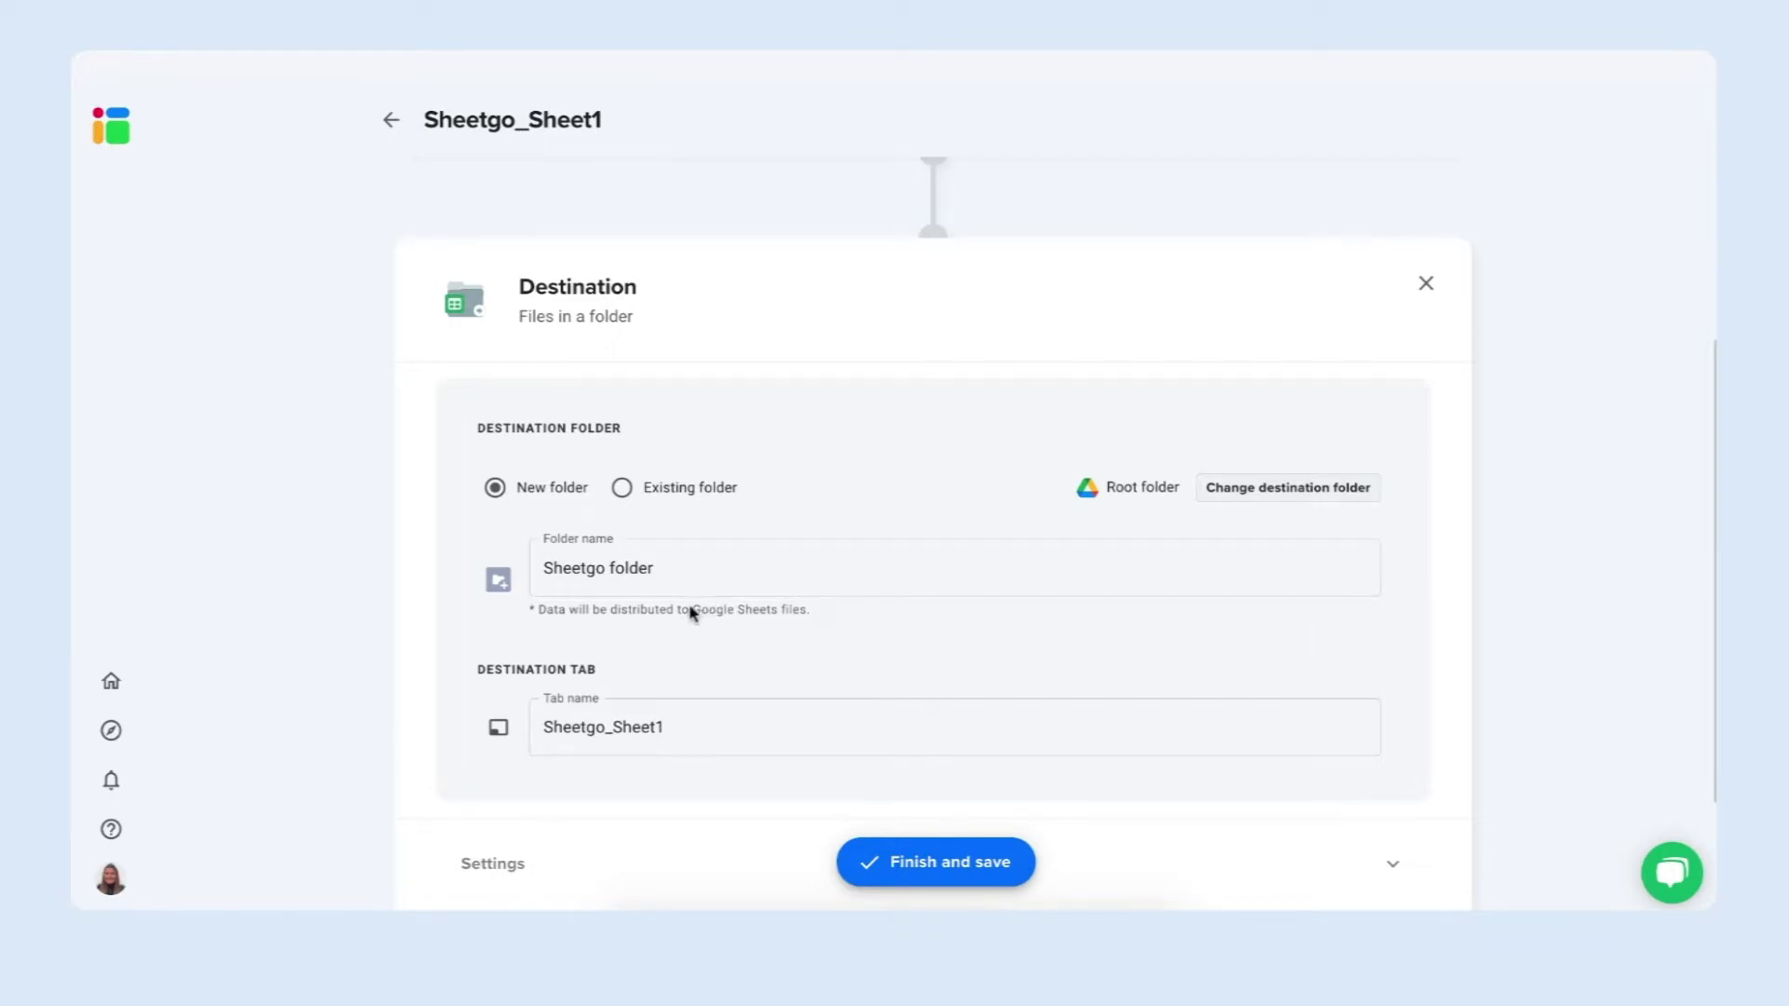
left_click_drag(692, 612, 859, 608)
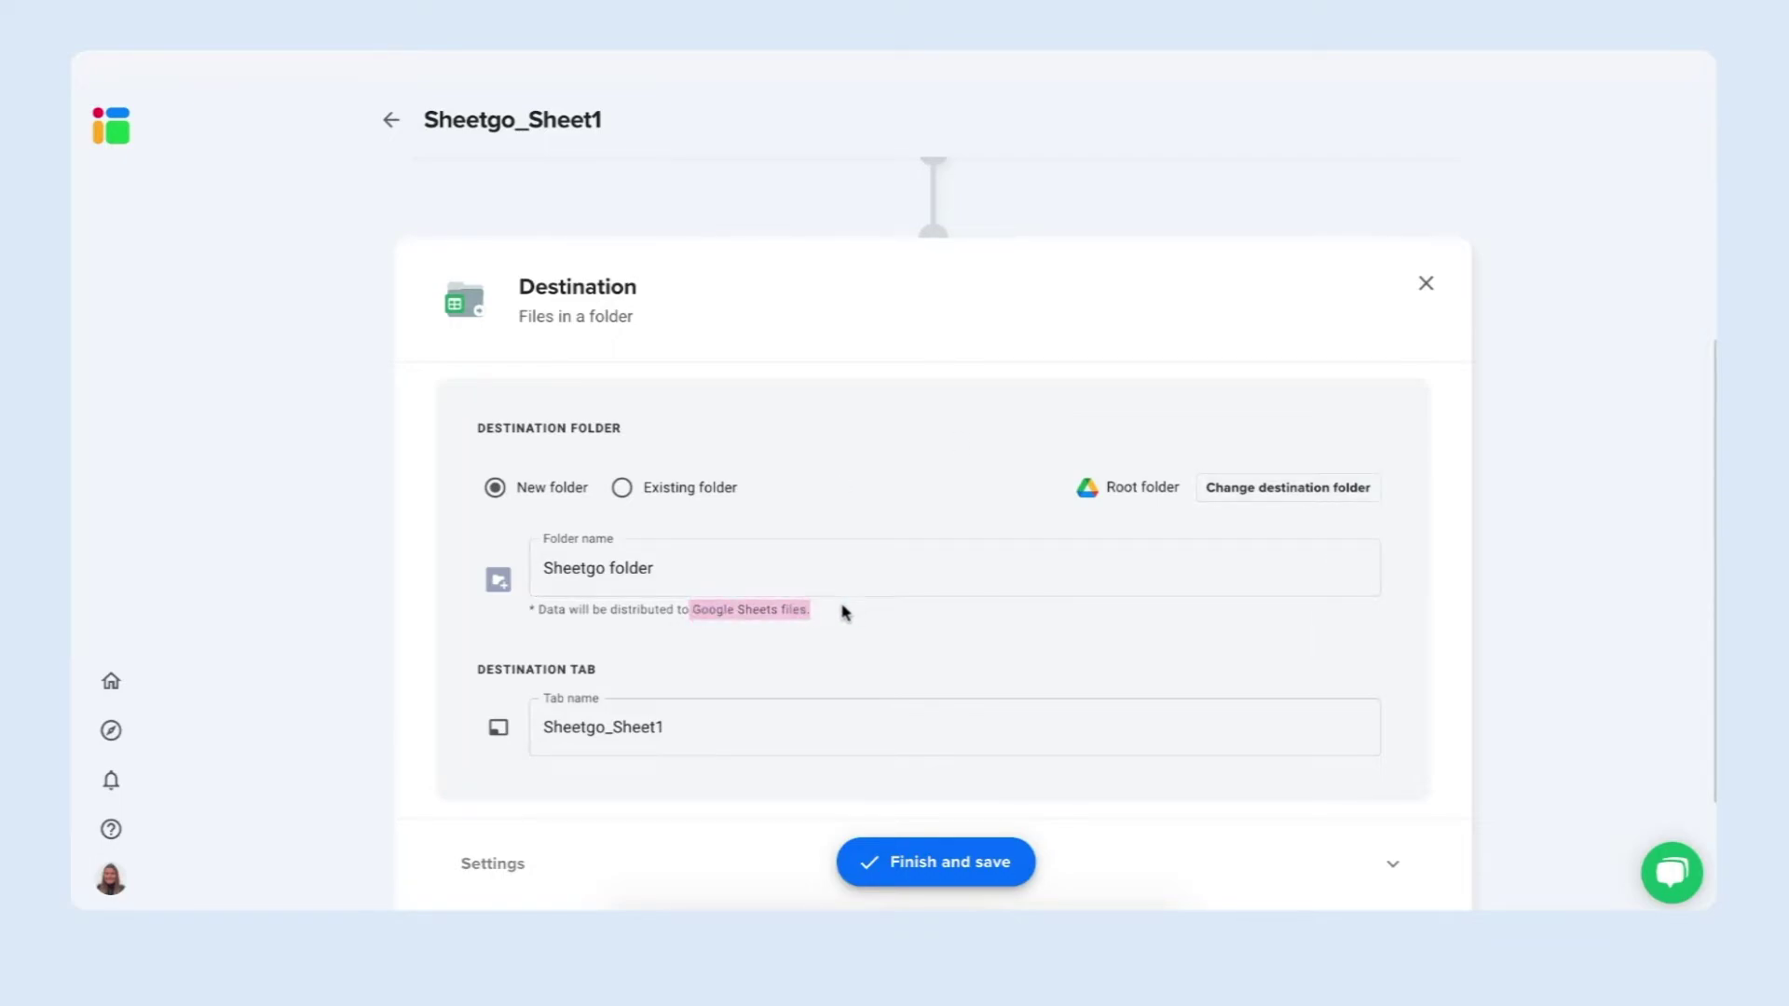
left_click(843, 611)
Name the folder 'Sales orders per year' and the tab 'Order data', then finish and save
left_click(597, 567)
triple_click(616, 570)
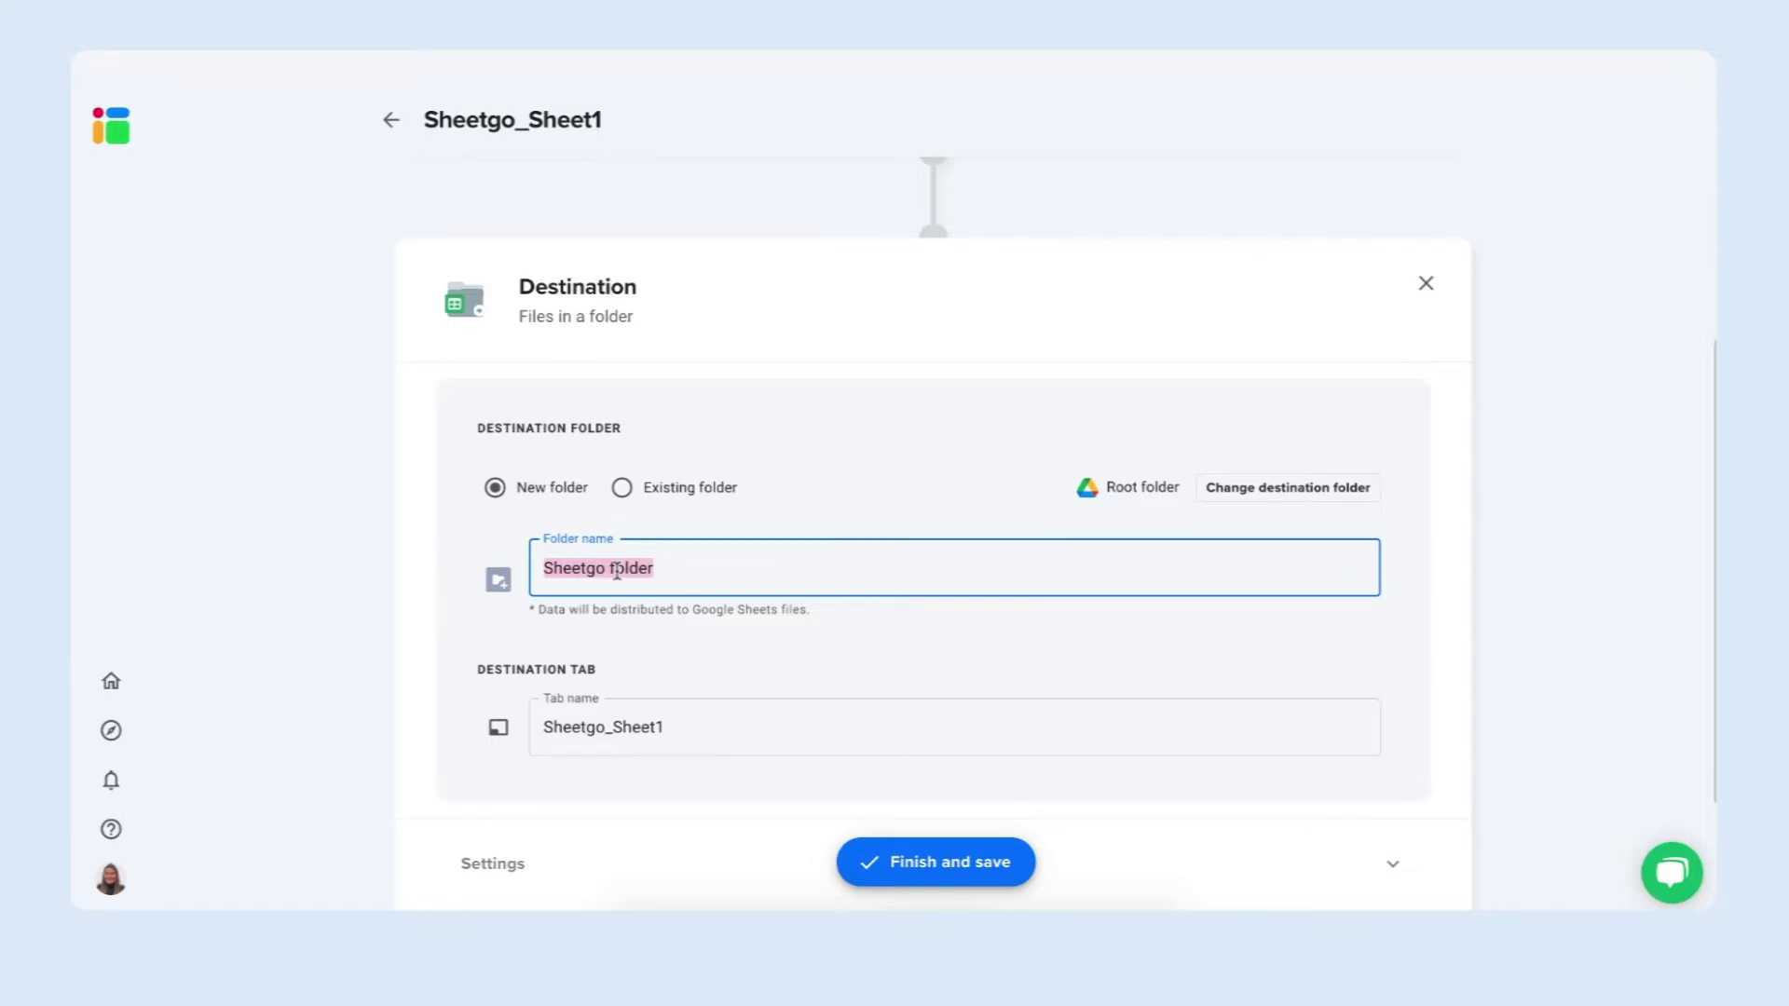
type("Sales orders per year")
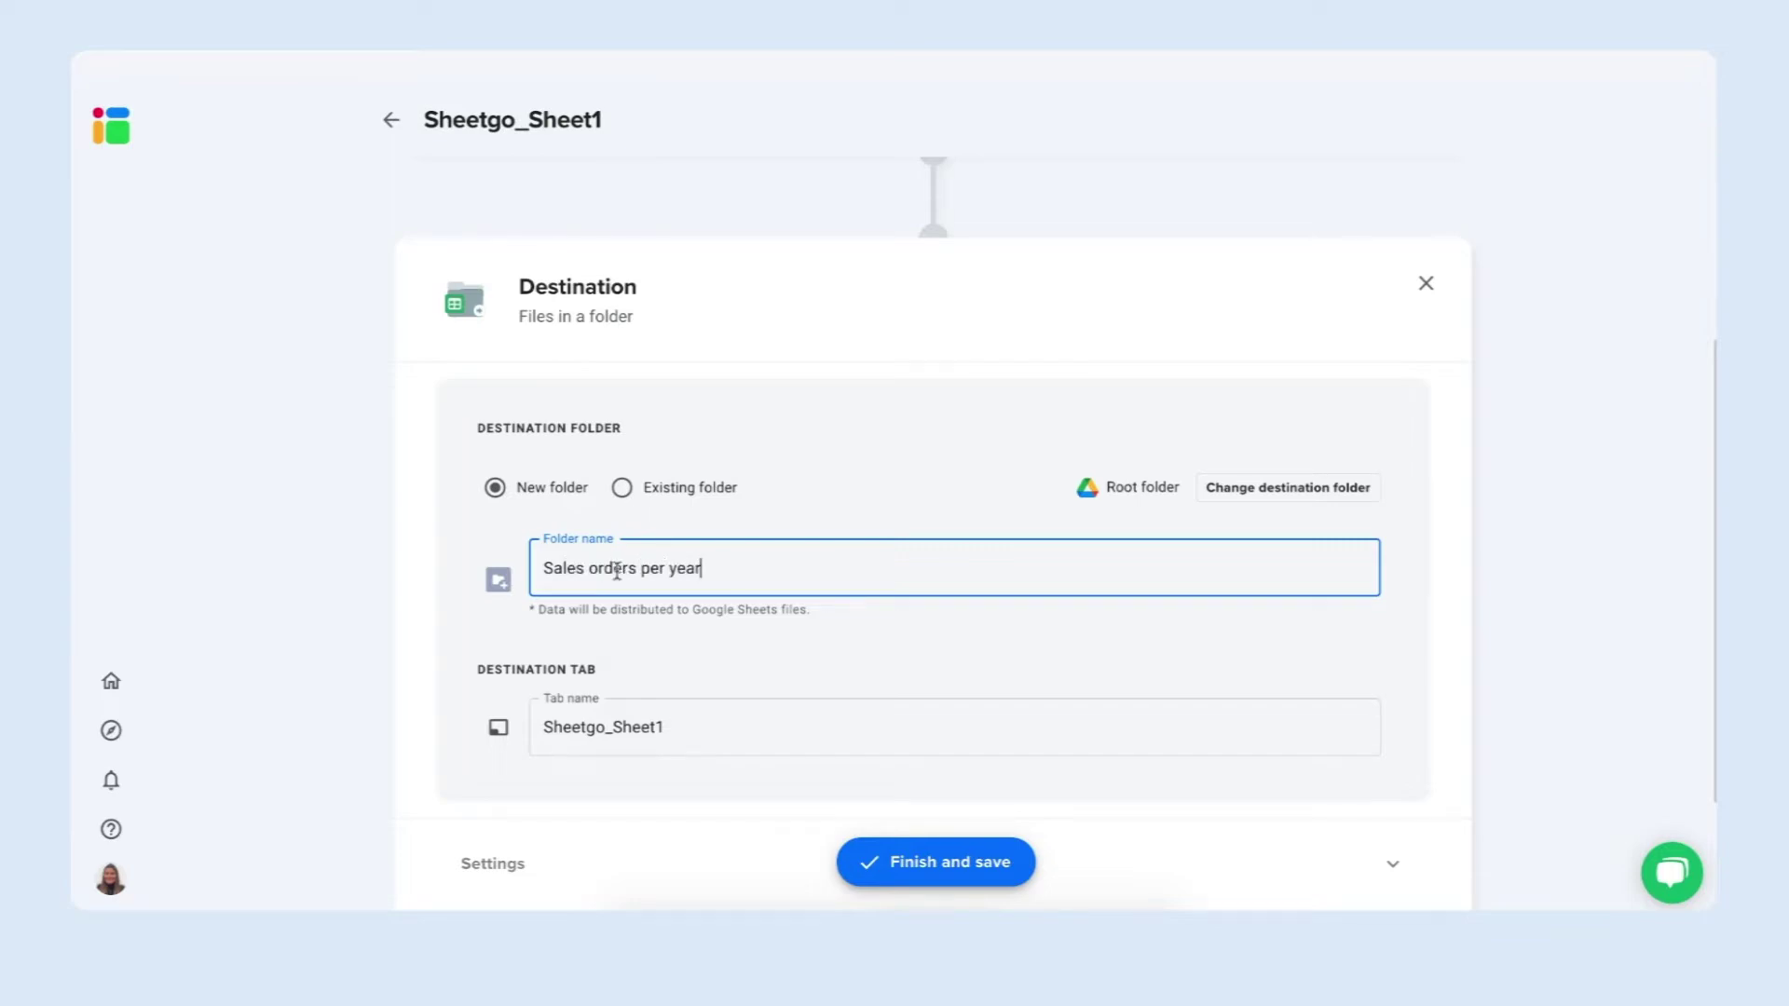
key("Tab")
type("O")
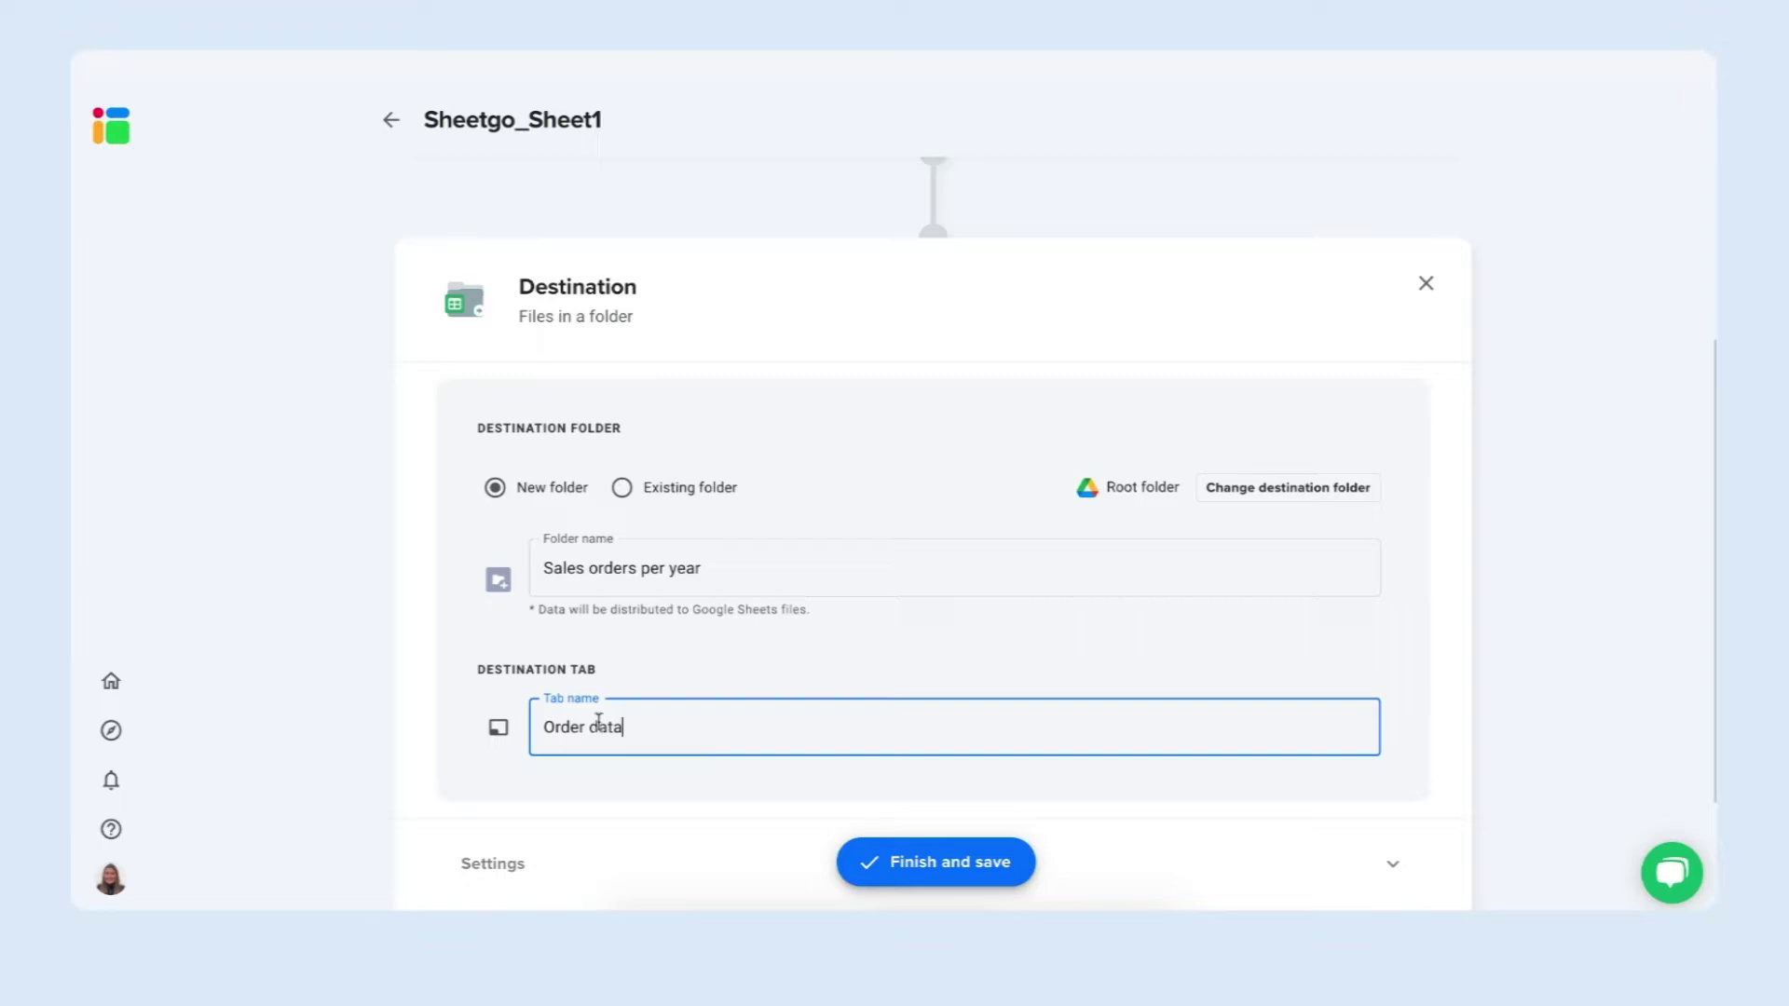
scroll(678, 755, "down", 1)
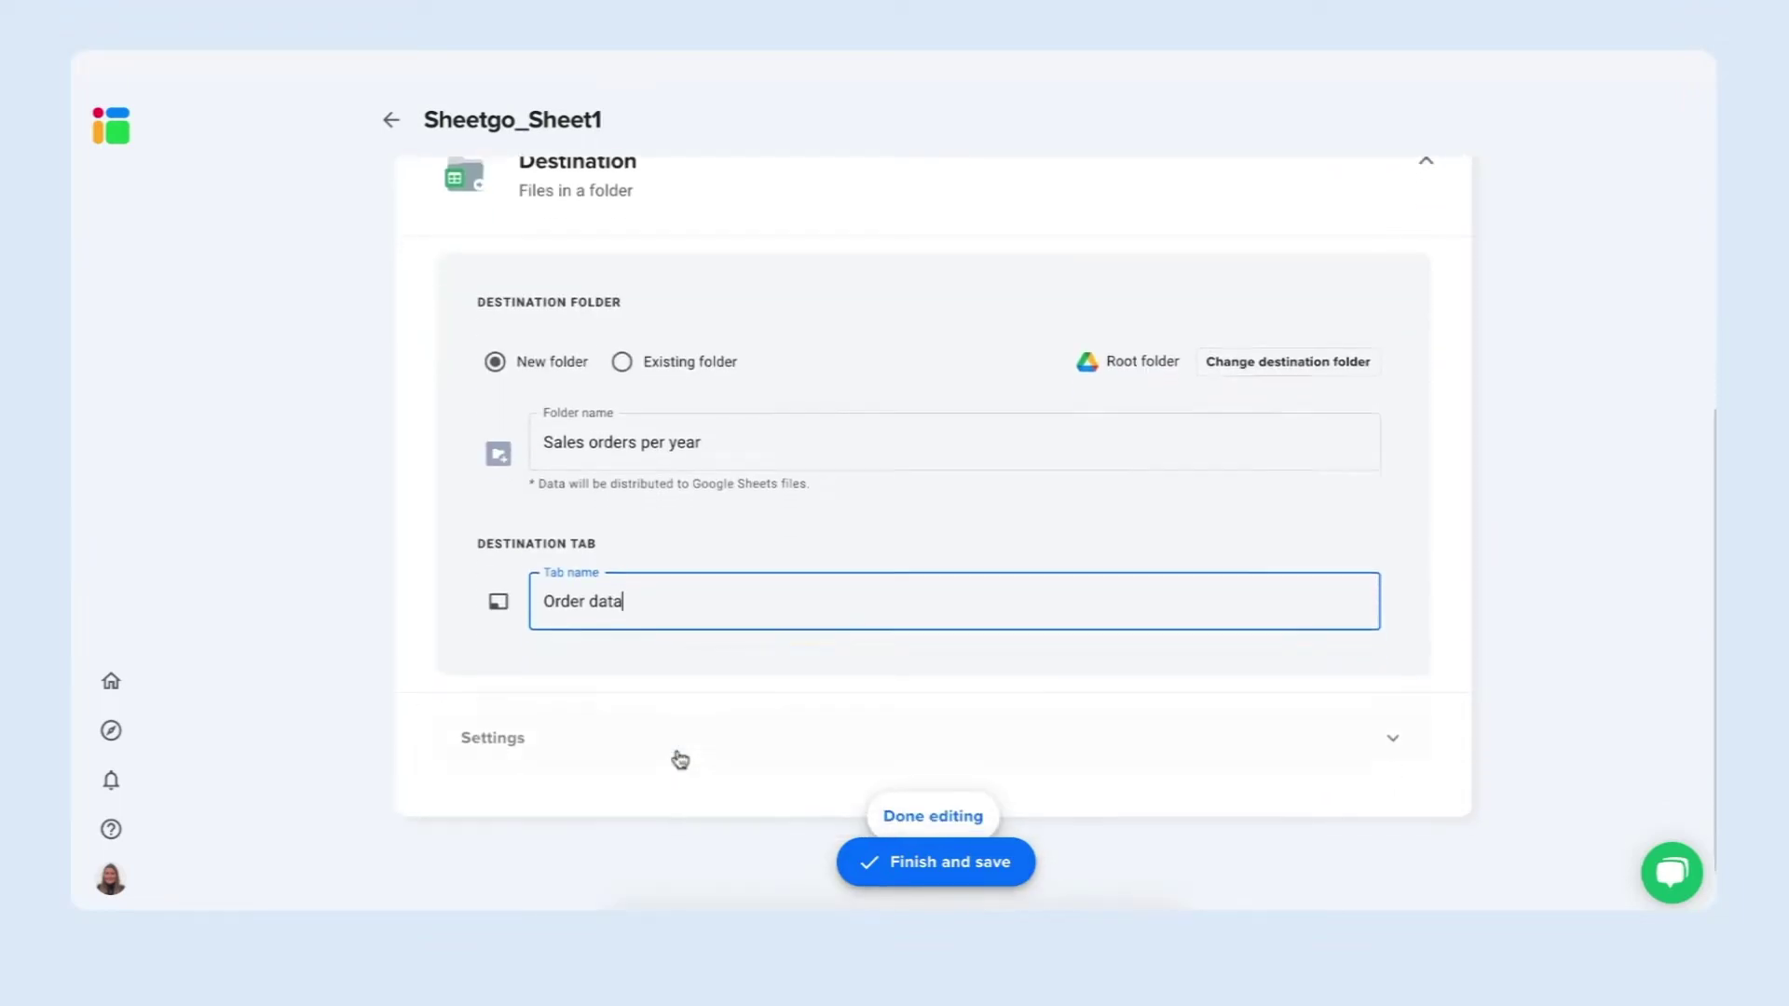
left_click(941, 803)
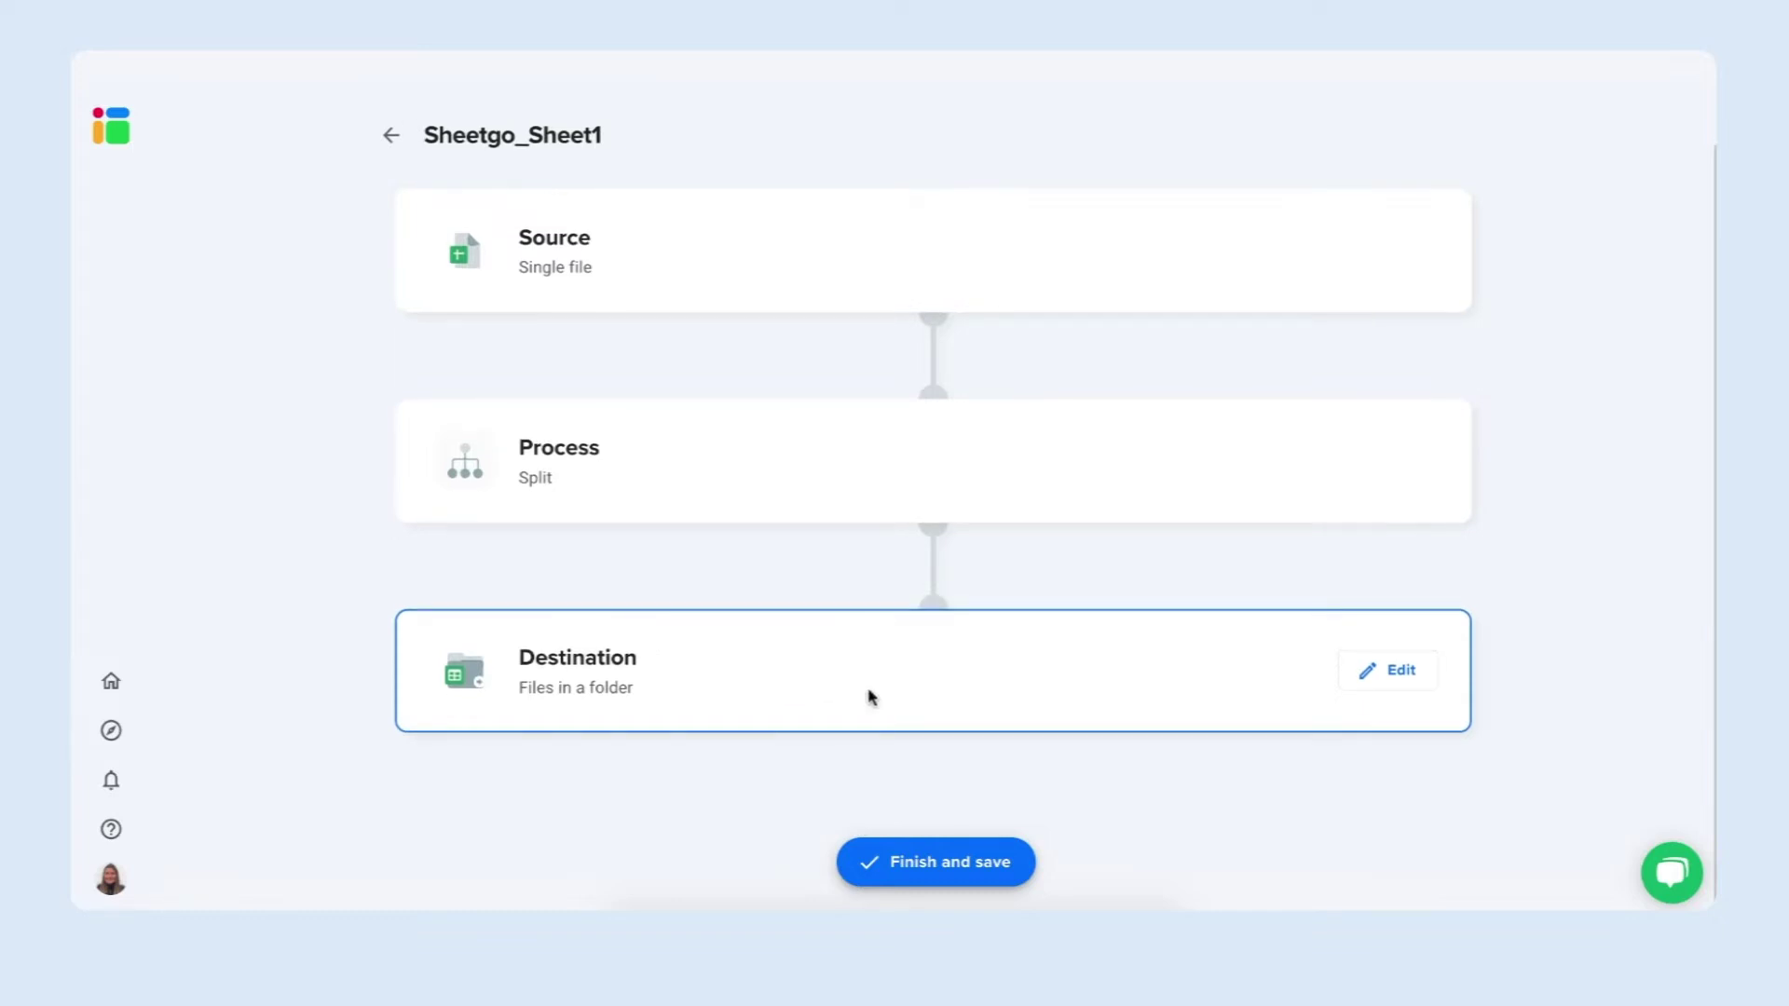
left_click(915, 865)
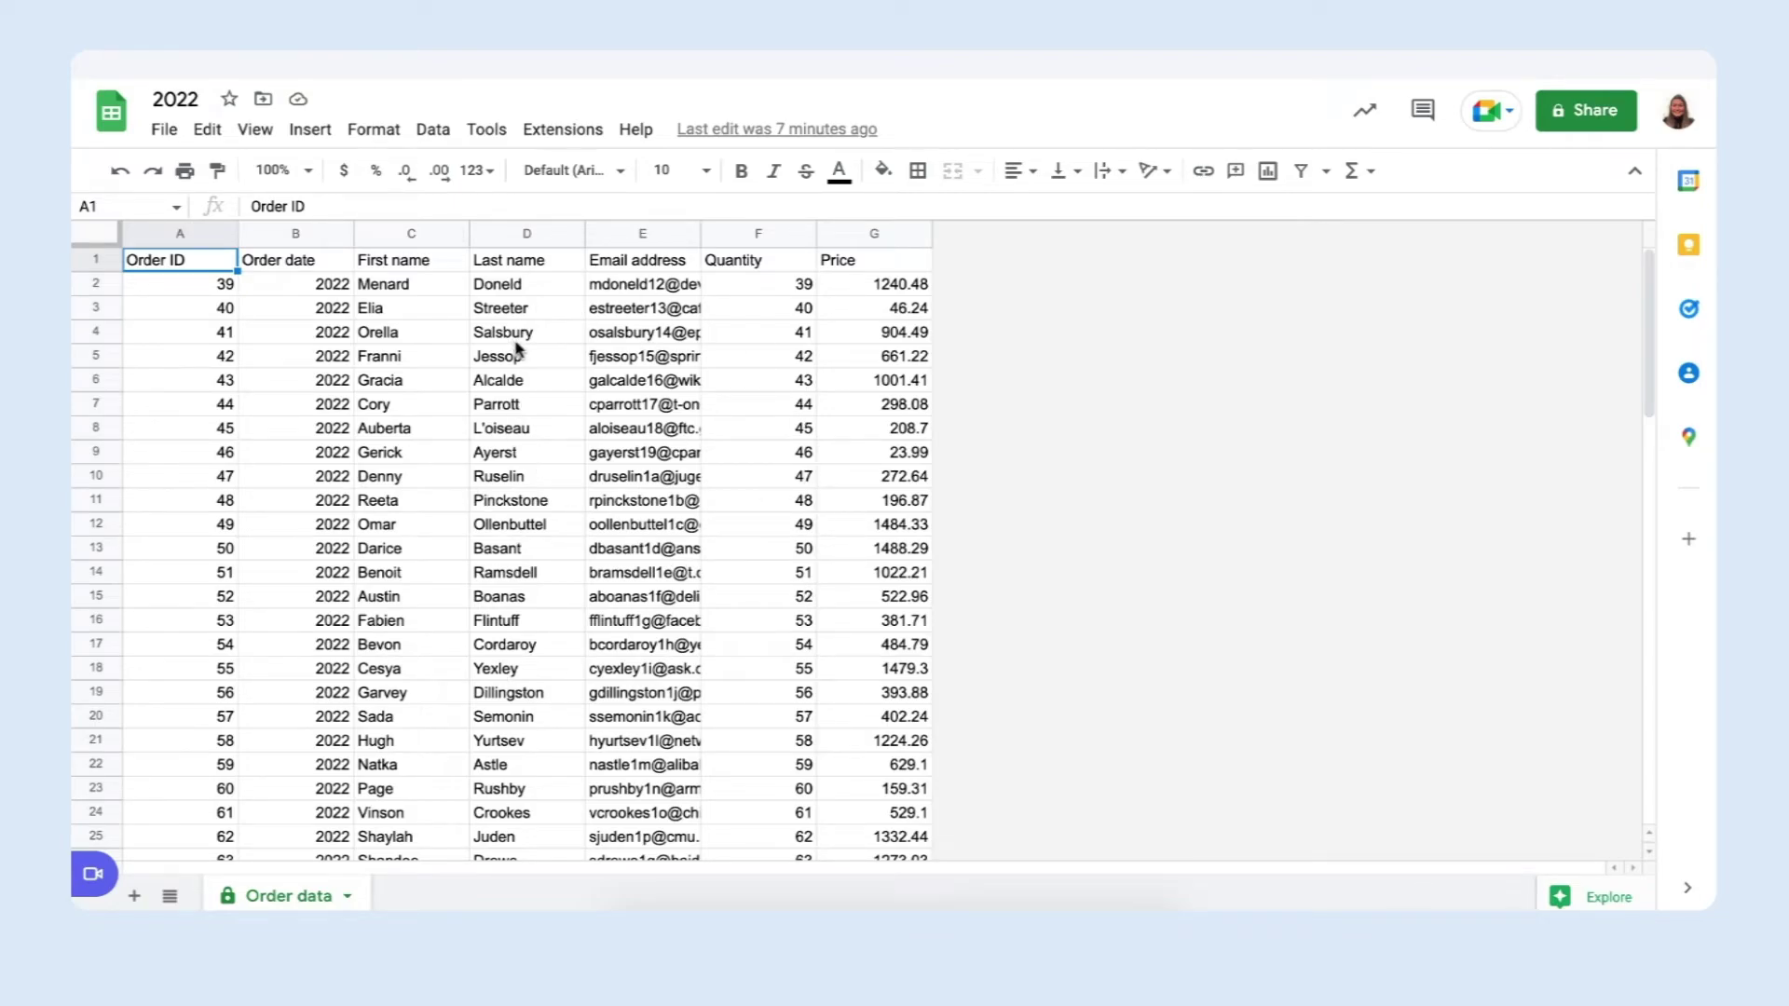
Select column B of the 2022 file to confirm every Order date is from 2022
left_click(303, 233)
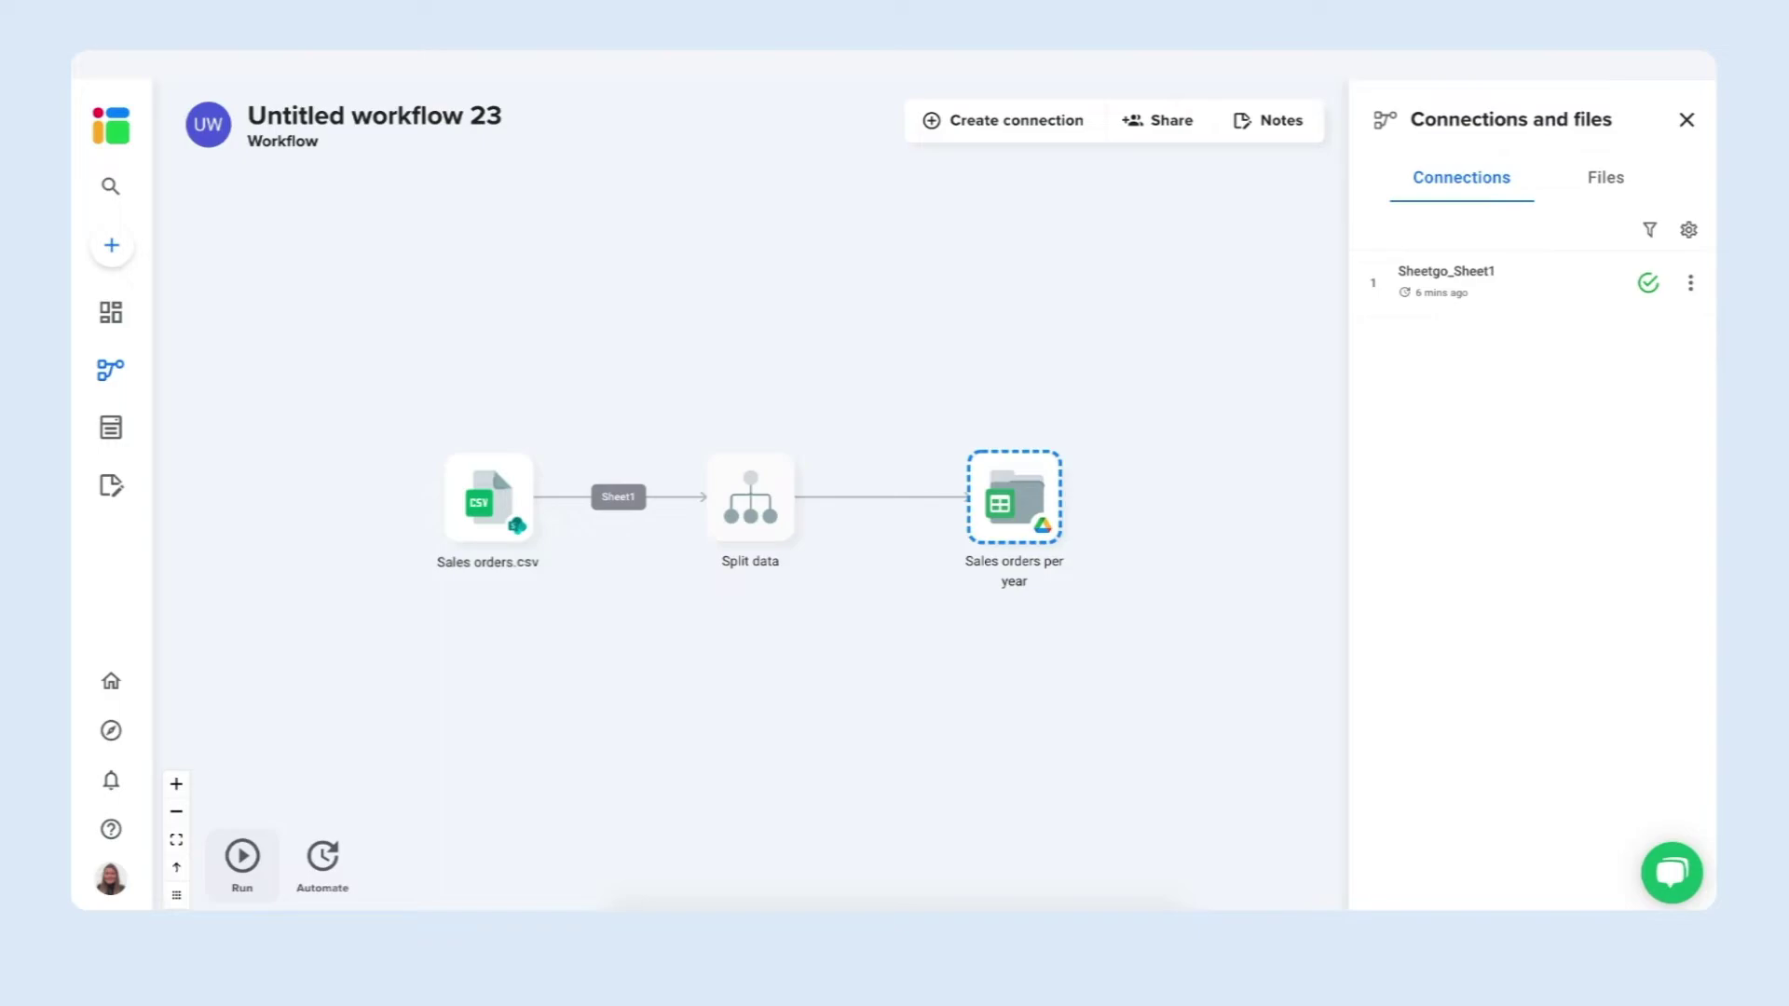
On the Overview page, rename the workflow to 'Sales order management'
left_click(129, 318)
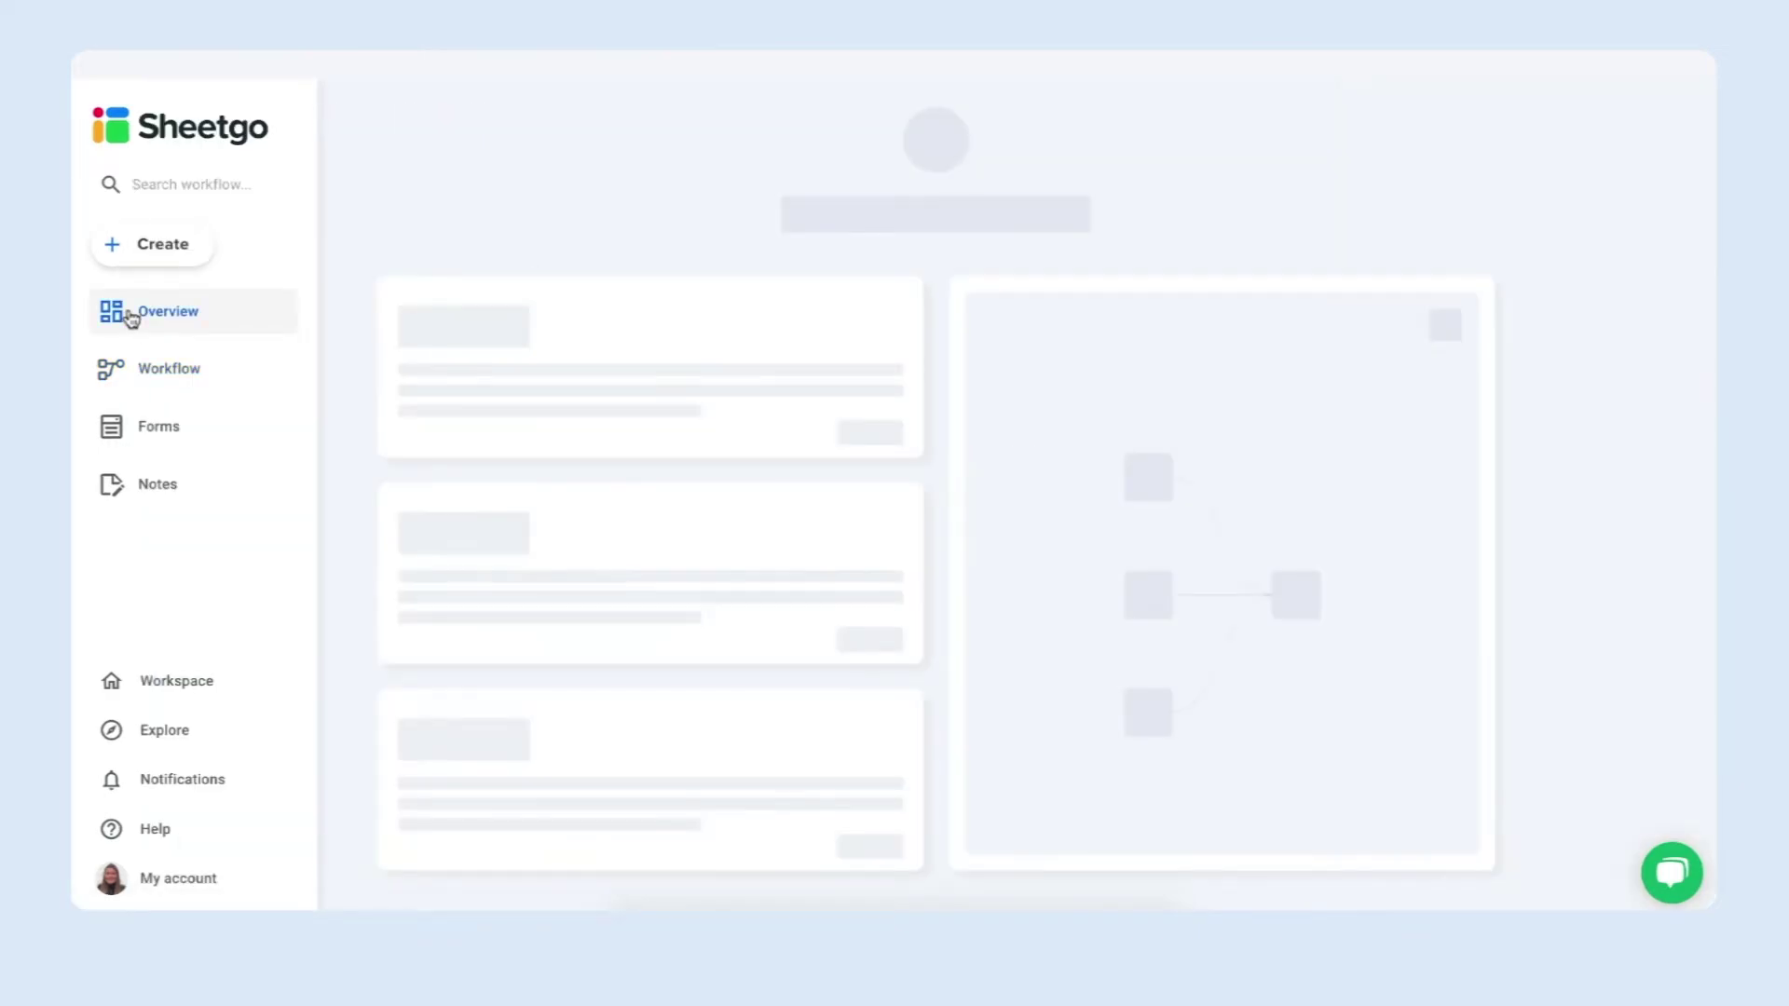
left_click(935, 216)
type("Sales orders")
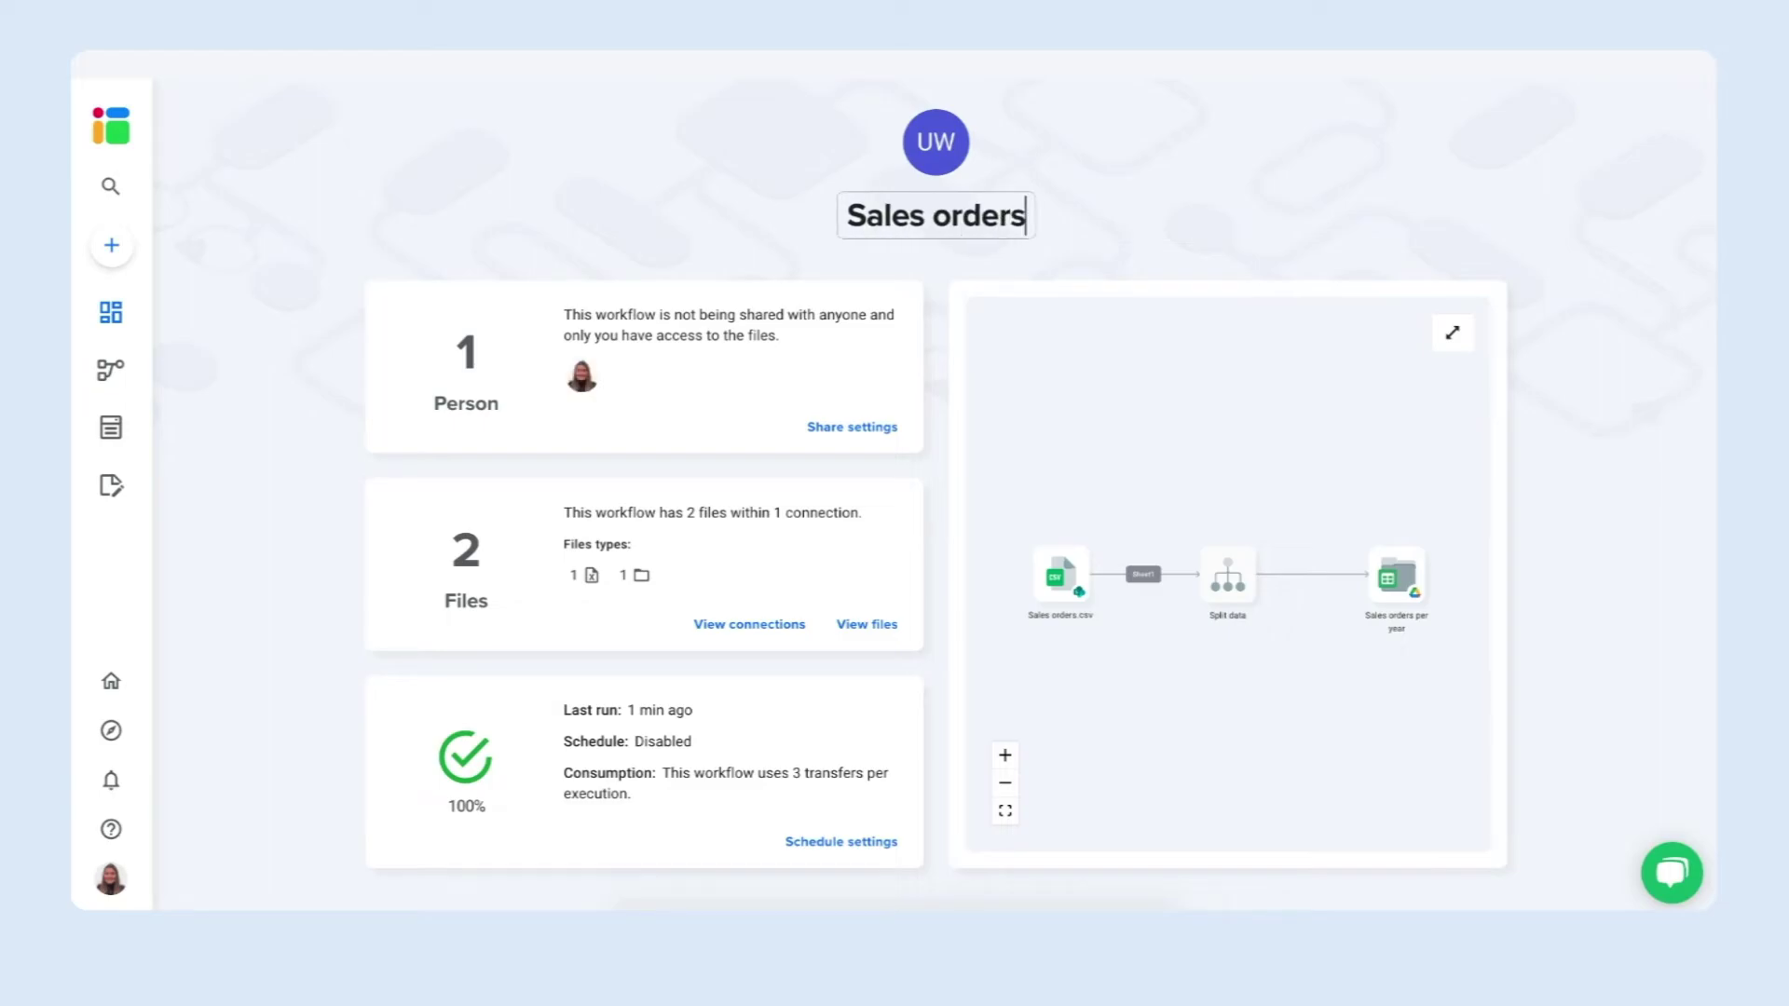
key("BackSpace")
type("mana")
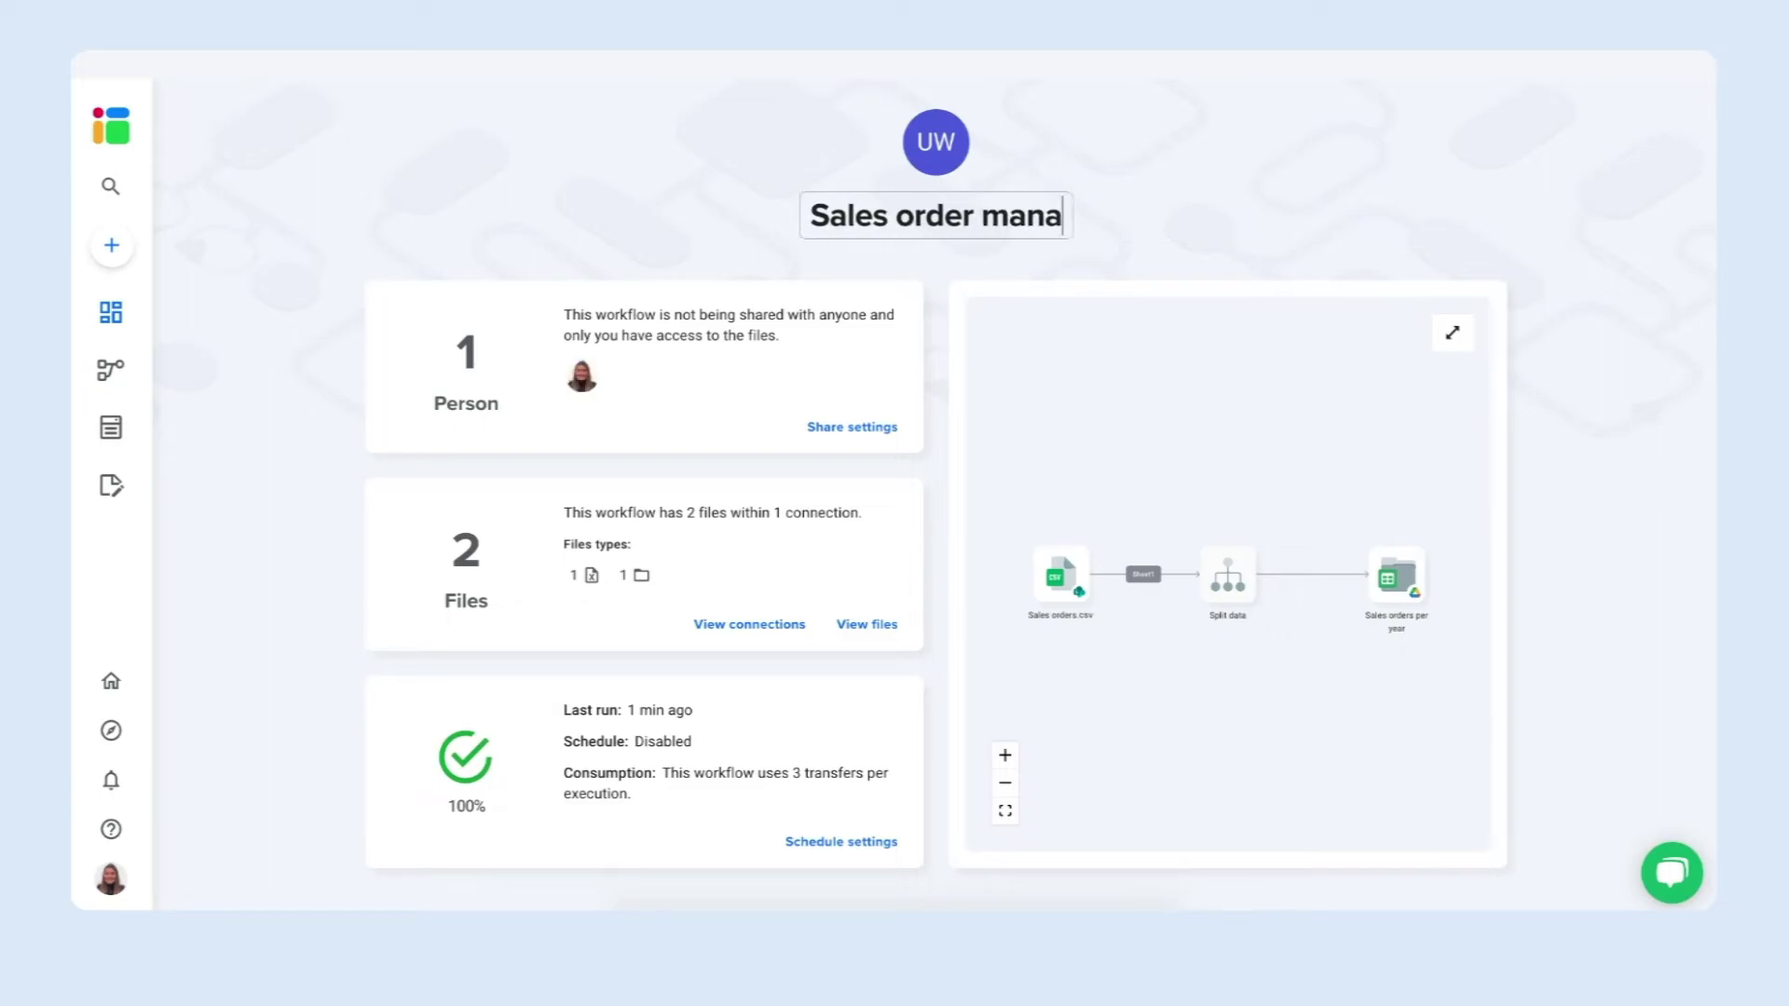
type("gement")
key("Return")
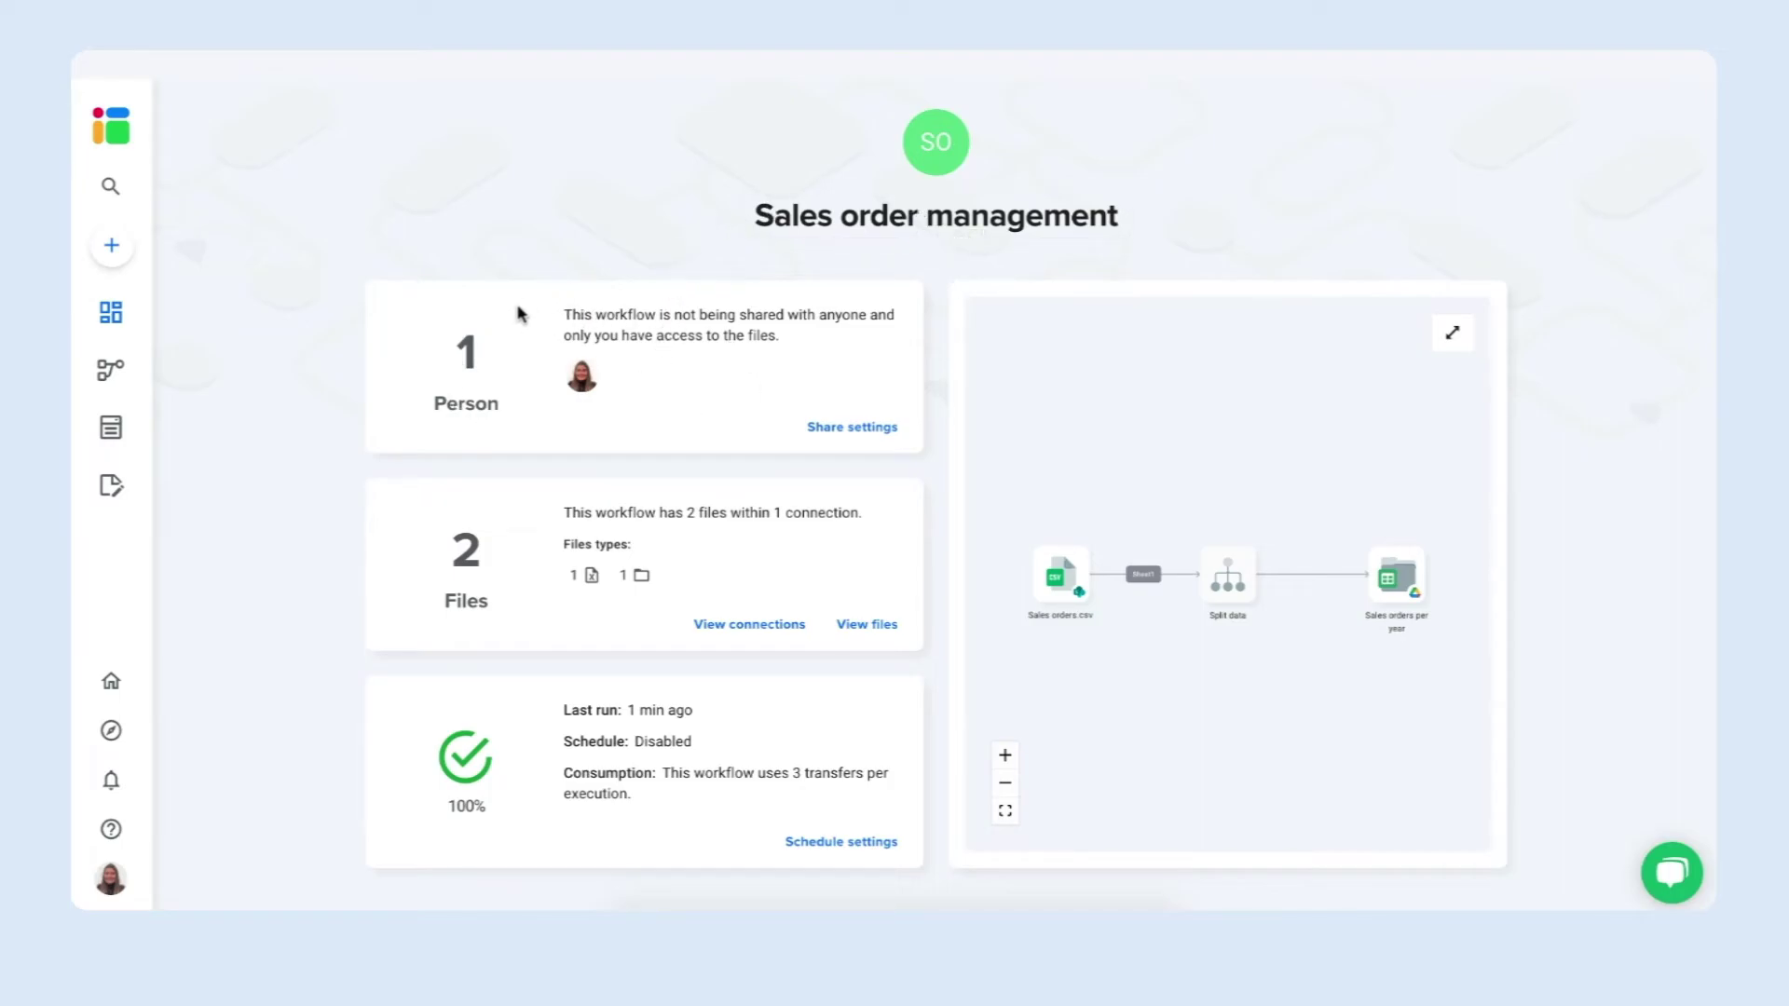
left_click(859, 442)
left_click(832, 324)
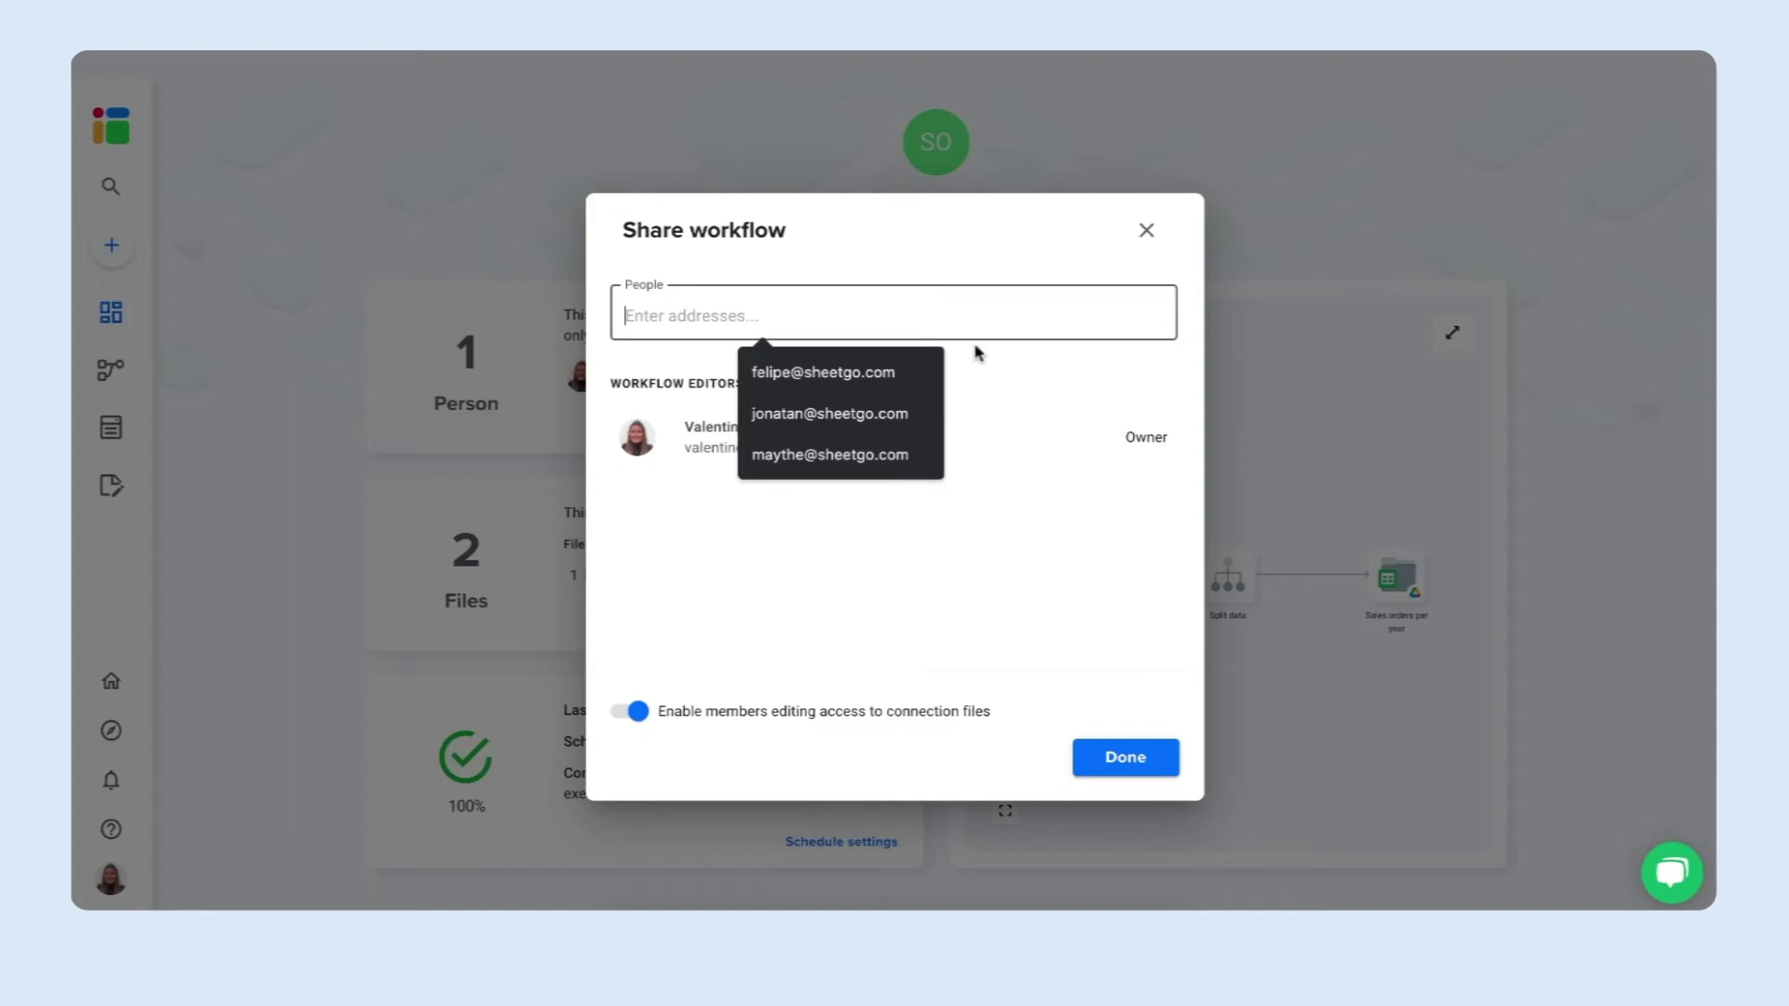
left_click(664, 664)
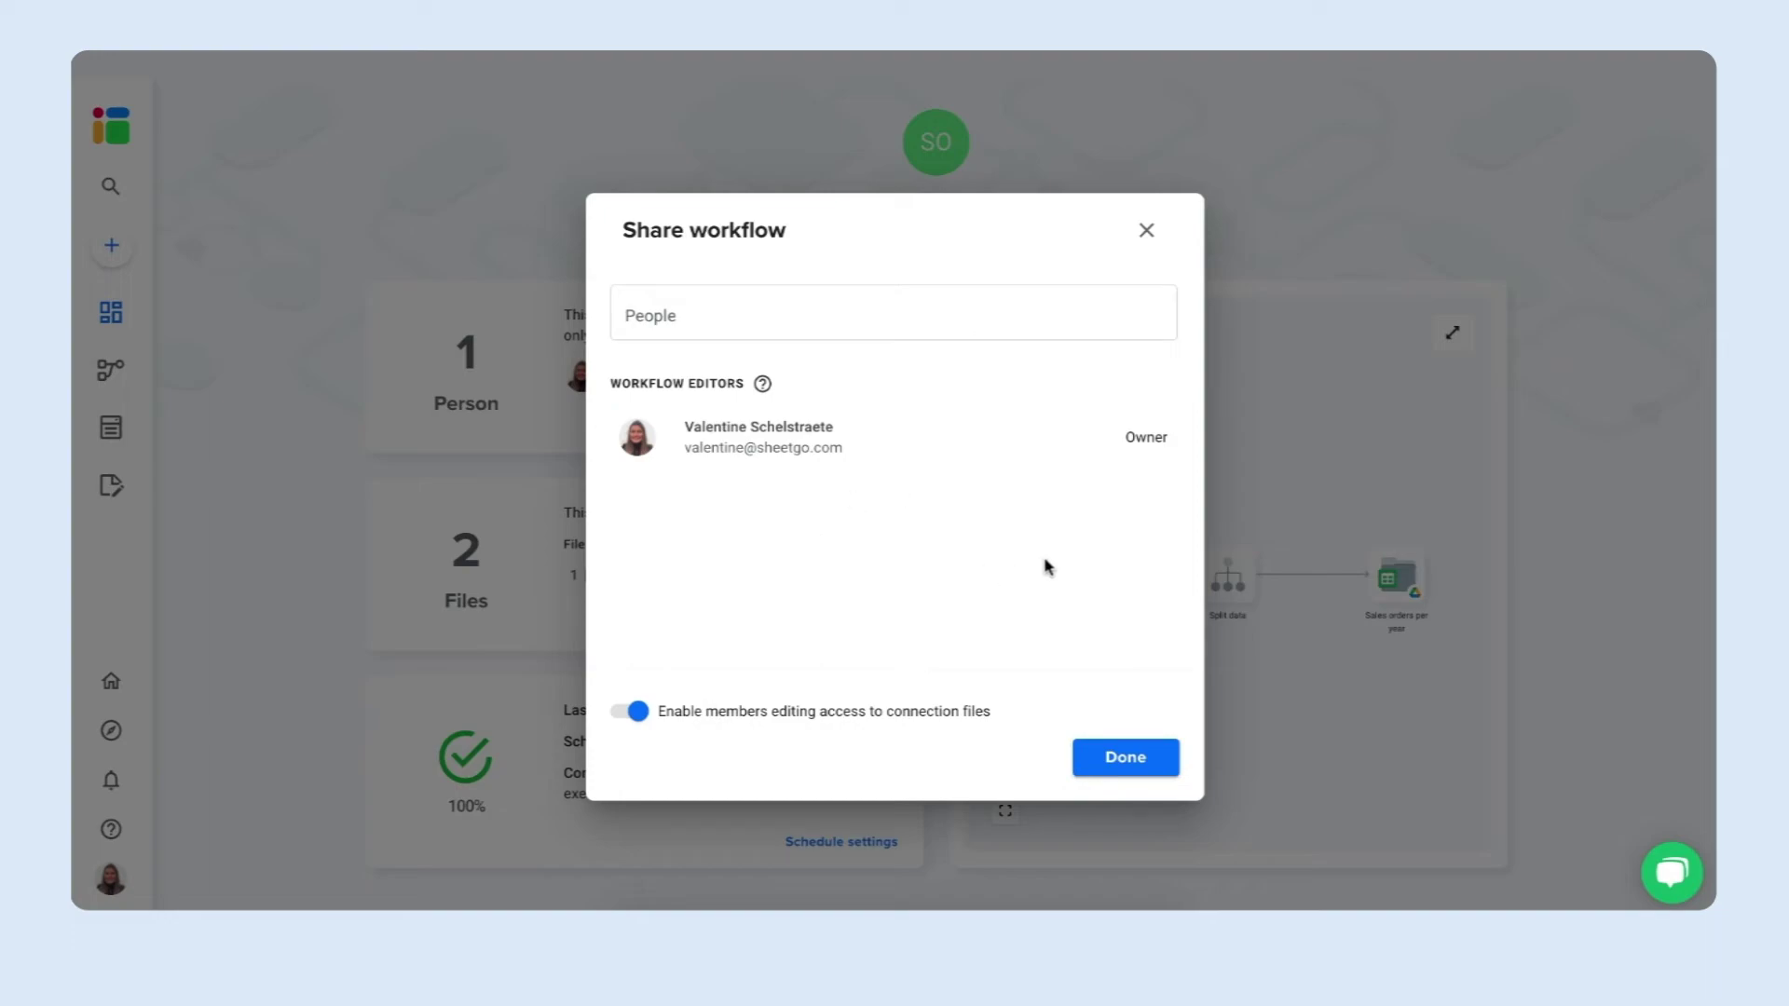
left_click(1115, 767)
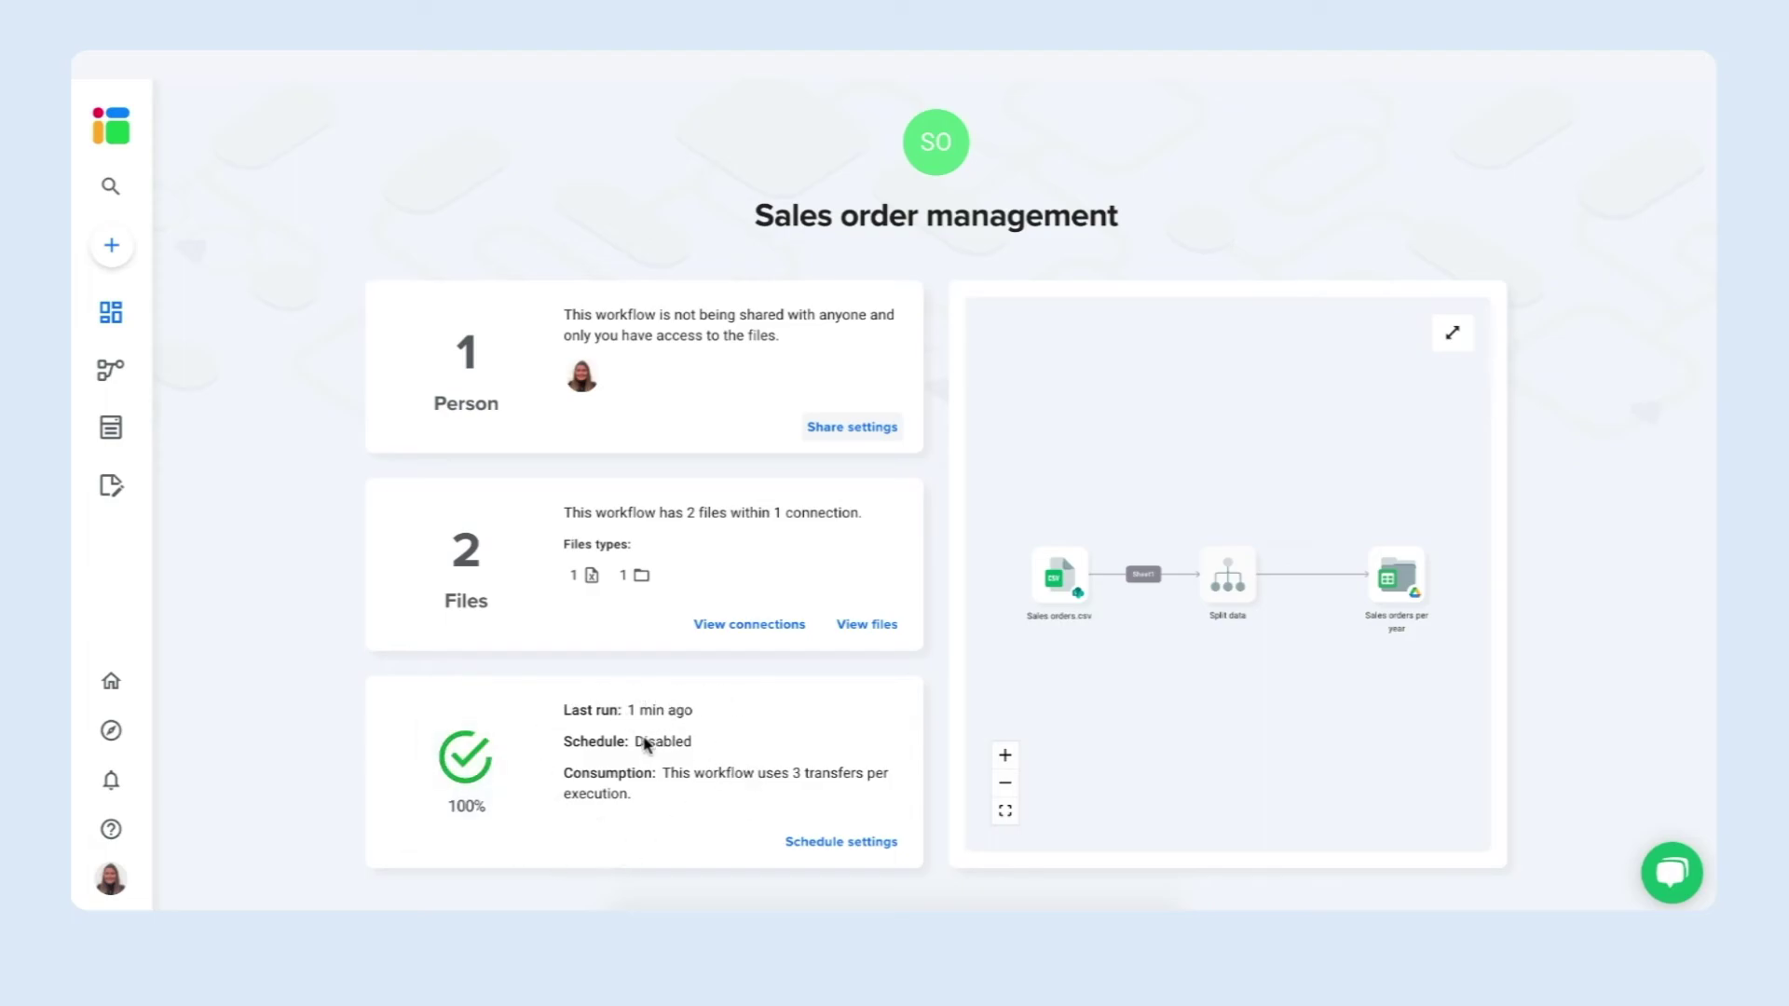
Schedule automatic runs once a day, 8:00 - 9:00 AM, on Mondays only, and save
left_click(837, 845)
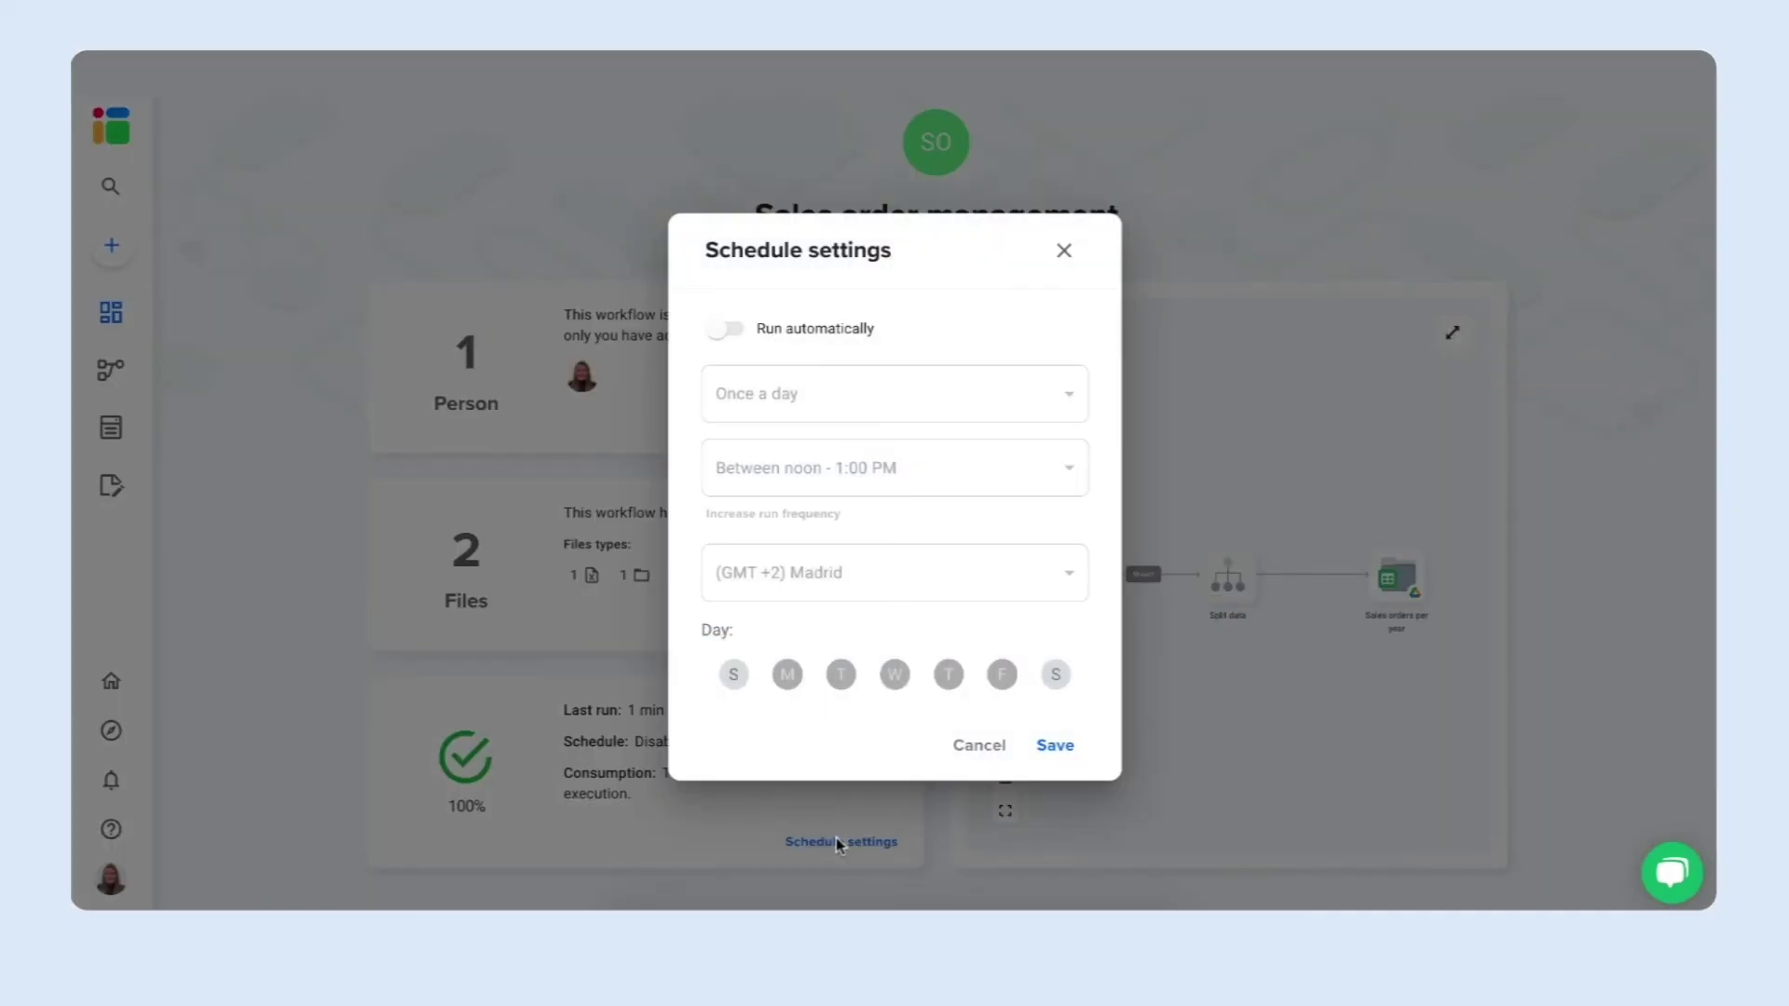
left_click(723, 326)
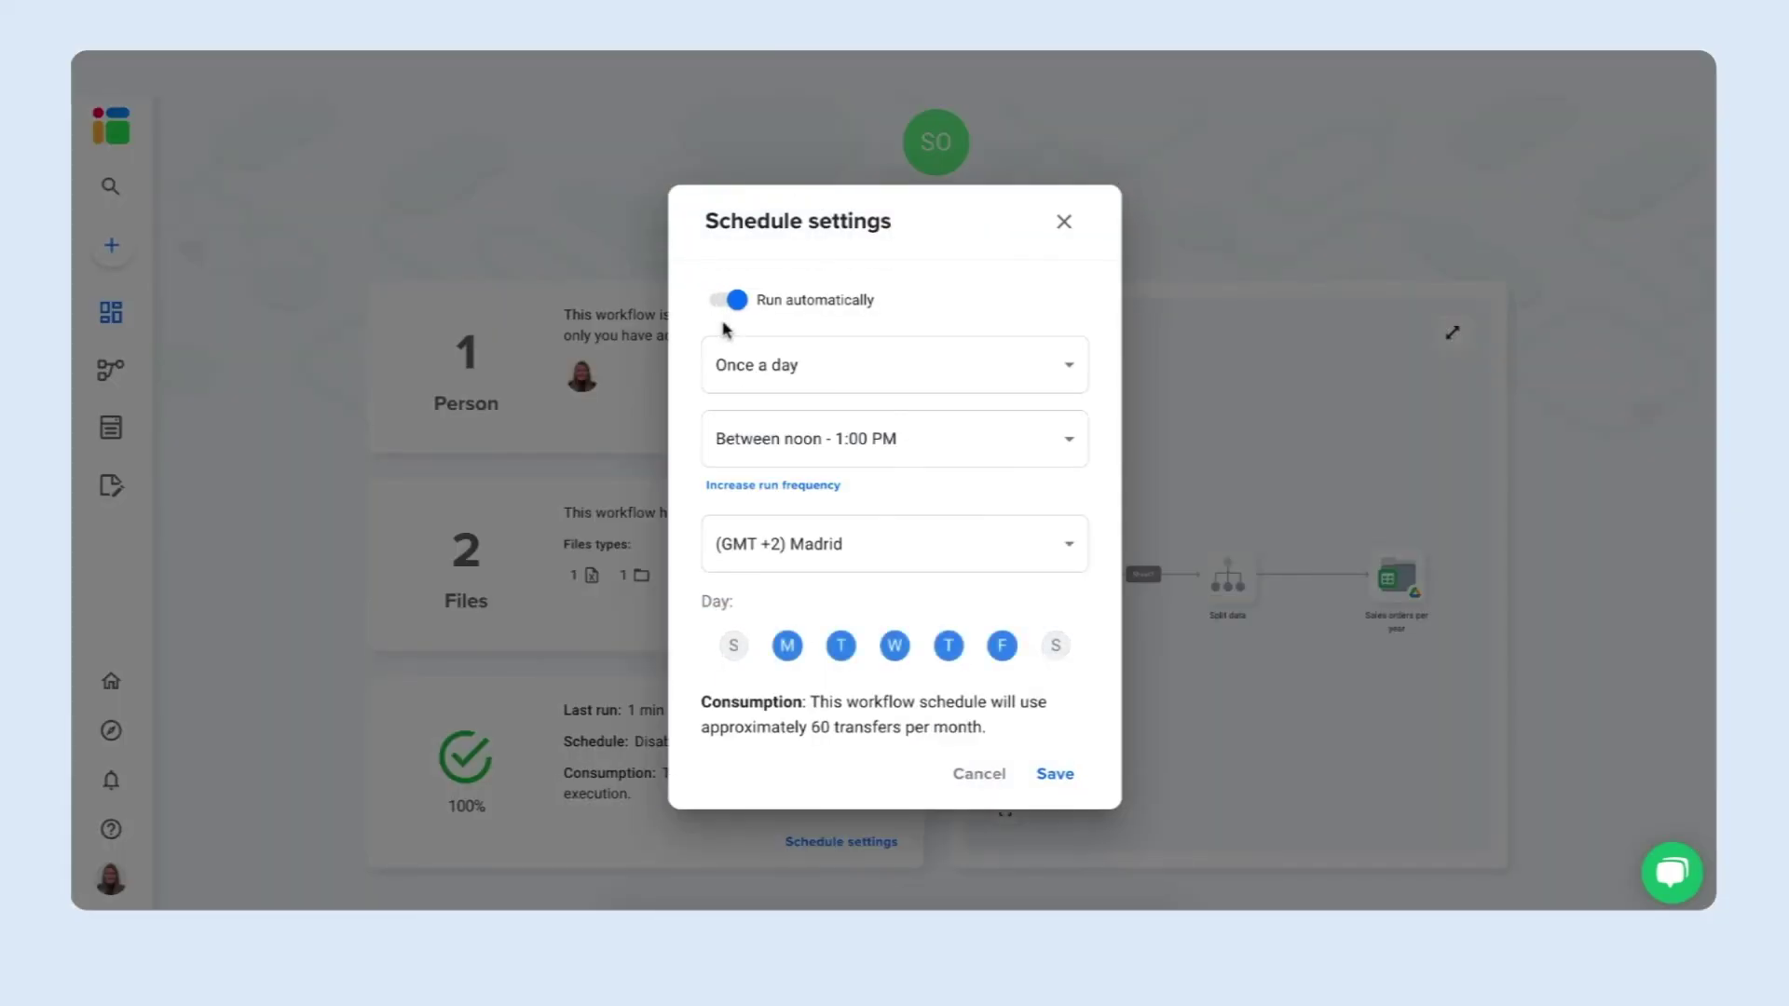
left_click(830, 362)
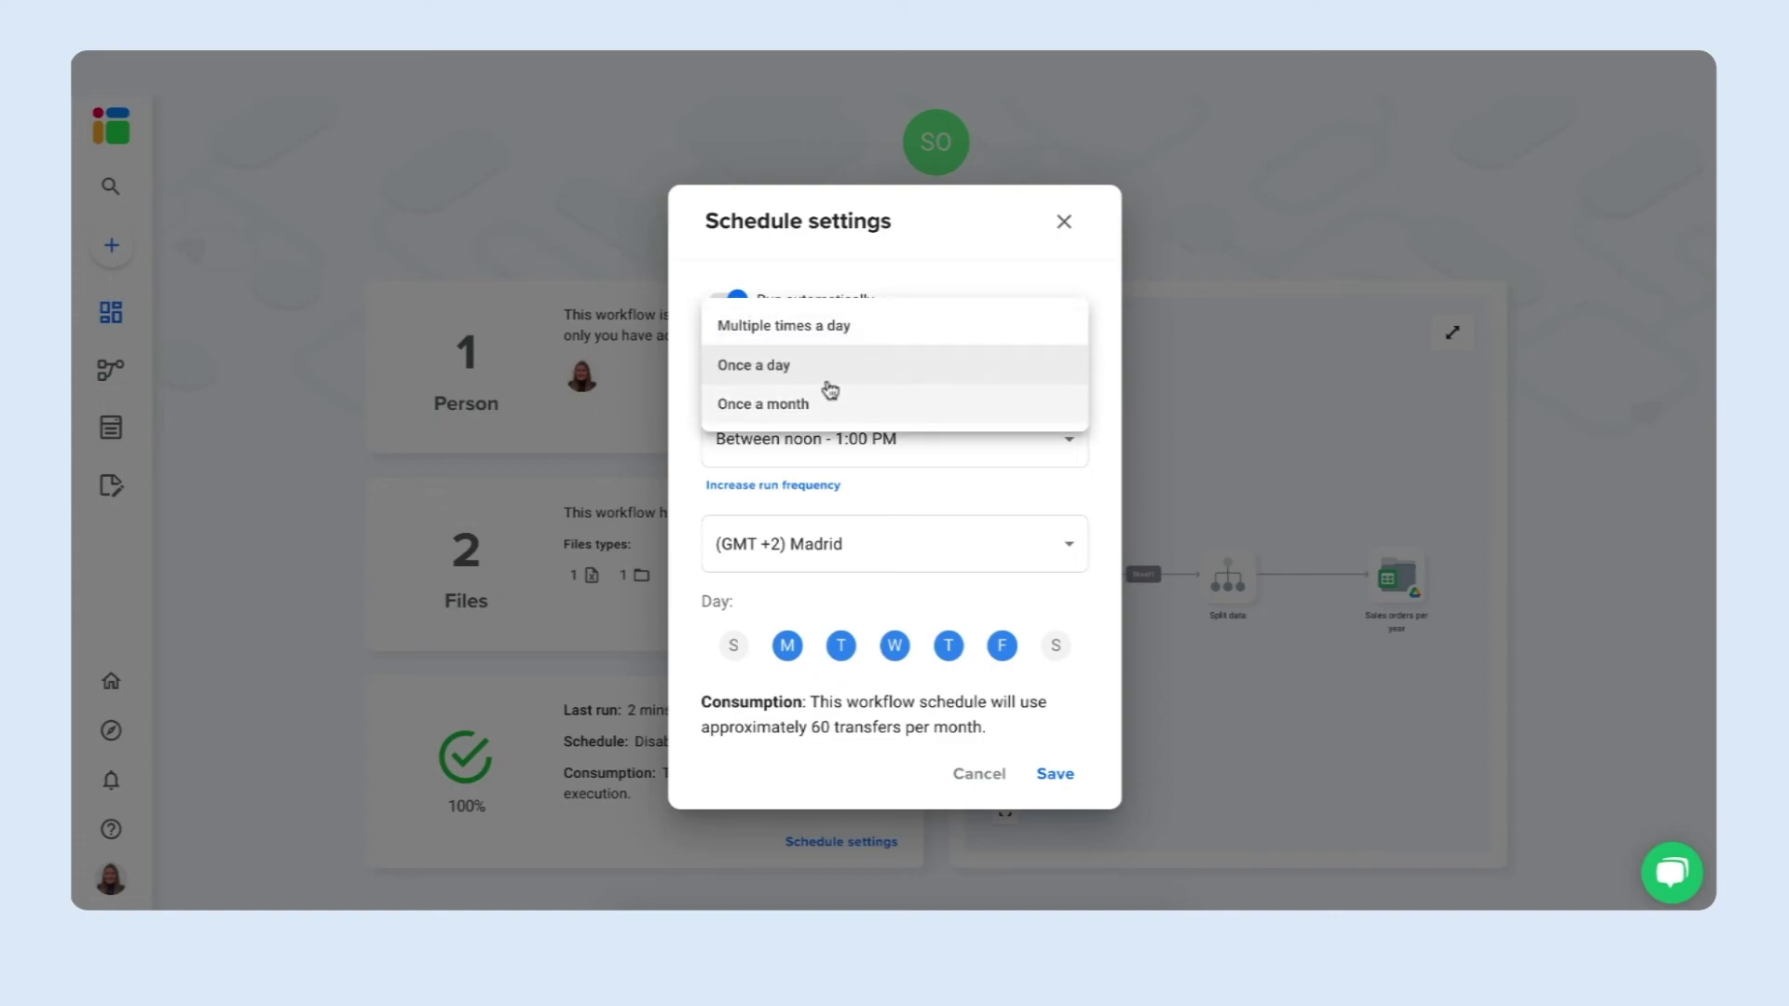
left_click(831, 367)
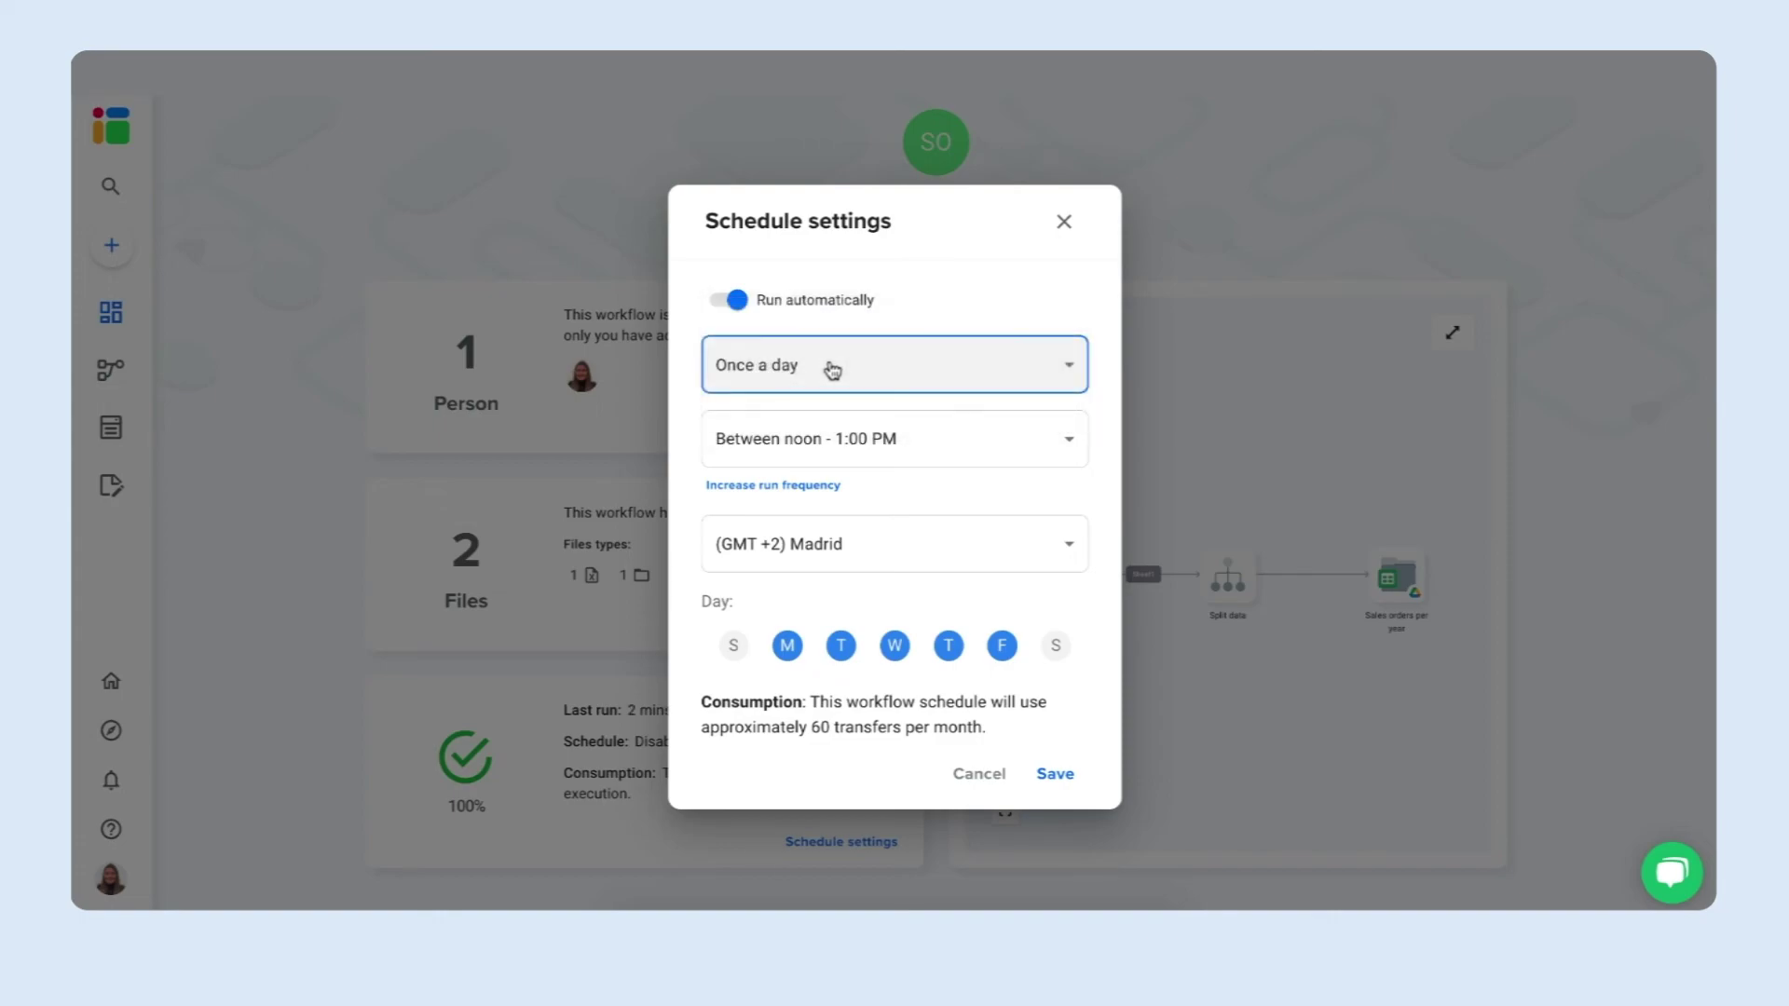
left_click(814, 443)
left_click(816, 432)
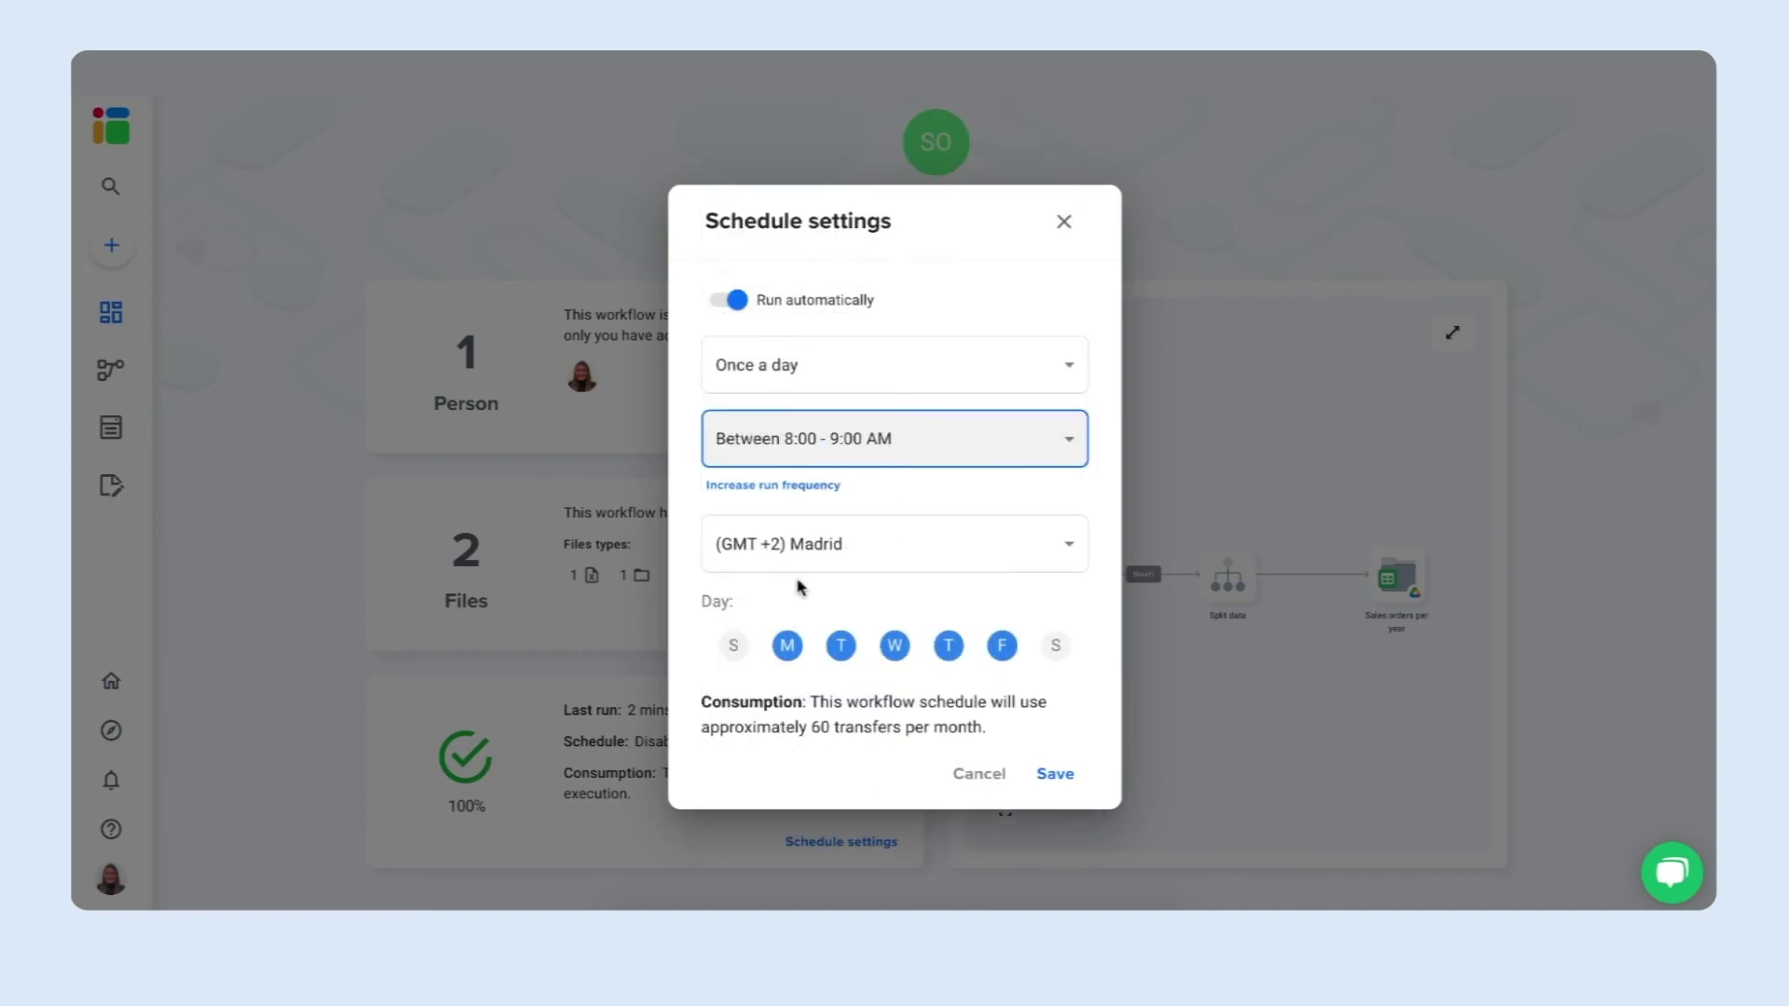
left_click(840, 645)
left_click(894, 645)
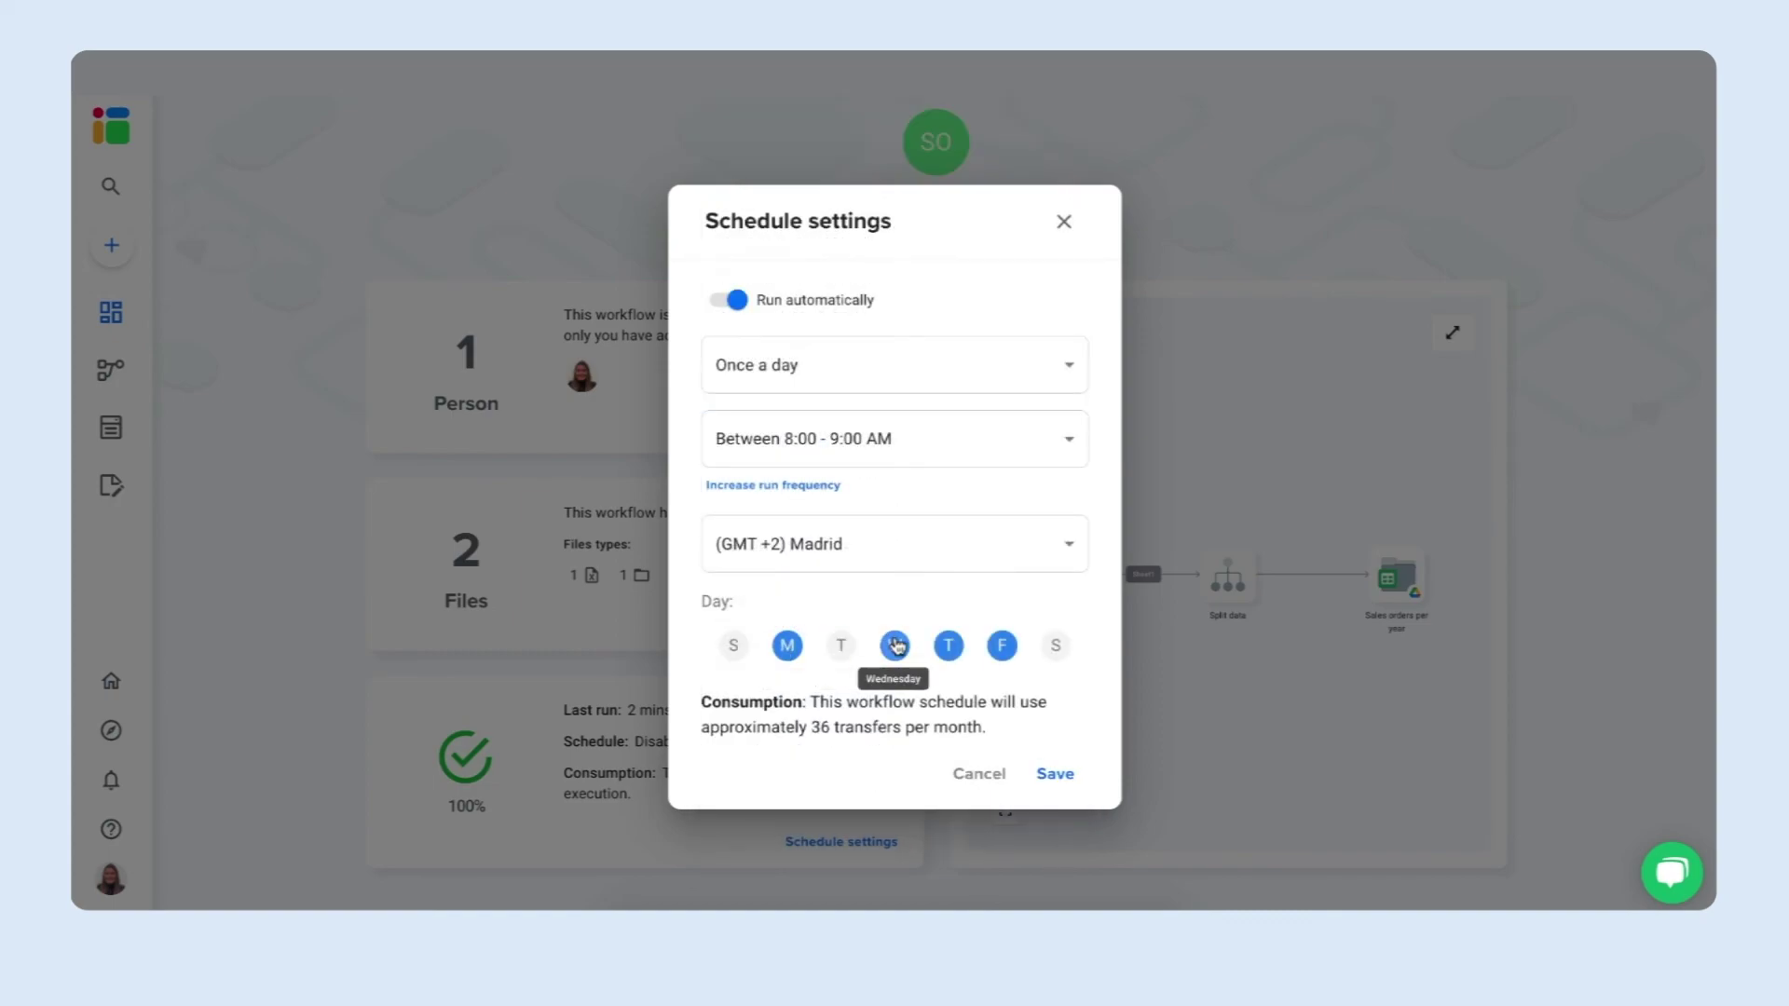
left_click(948, 644)
left_click(1002, 645)
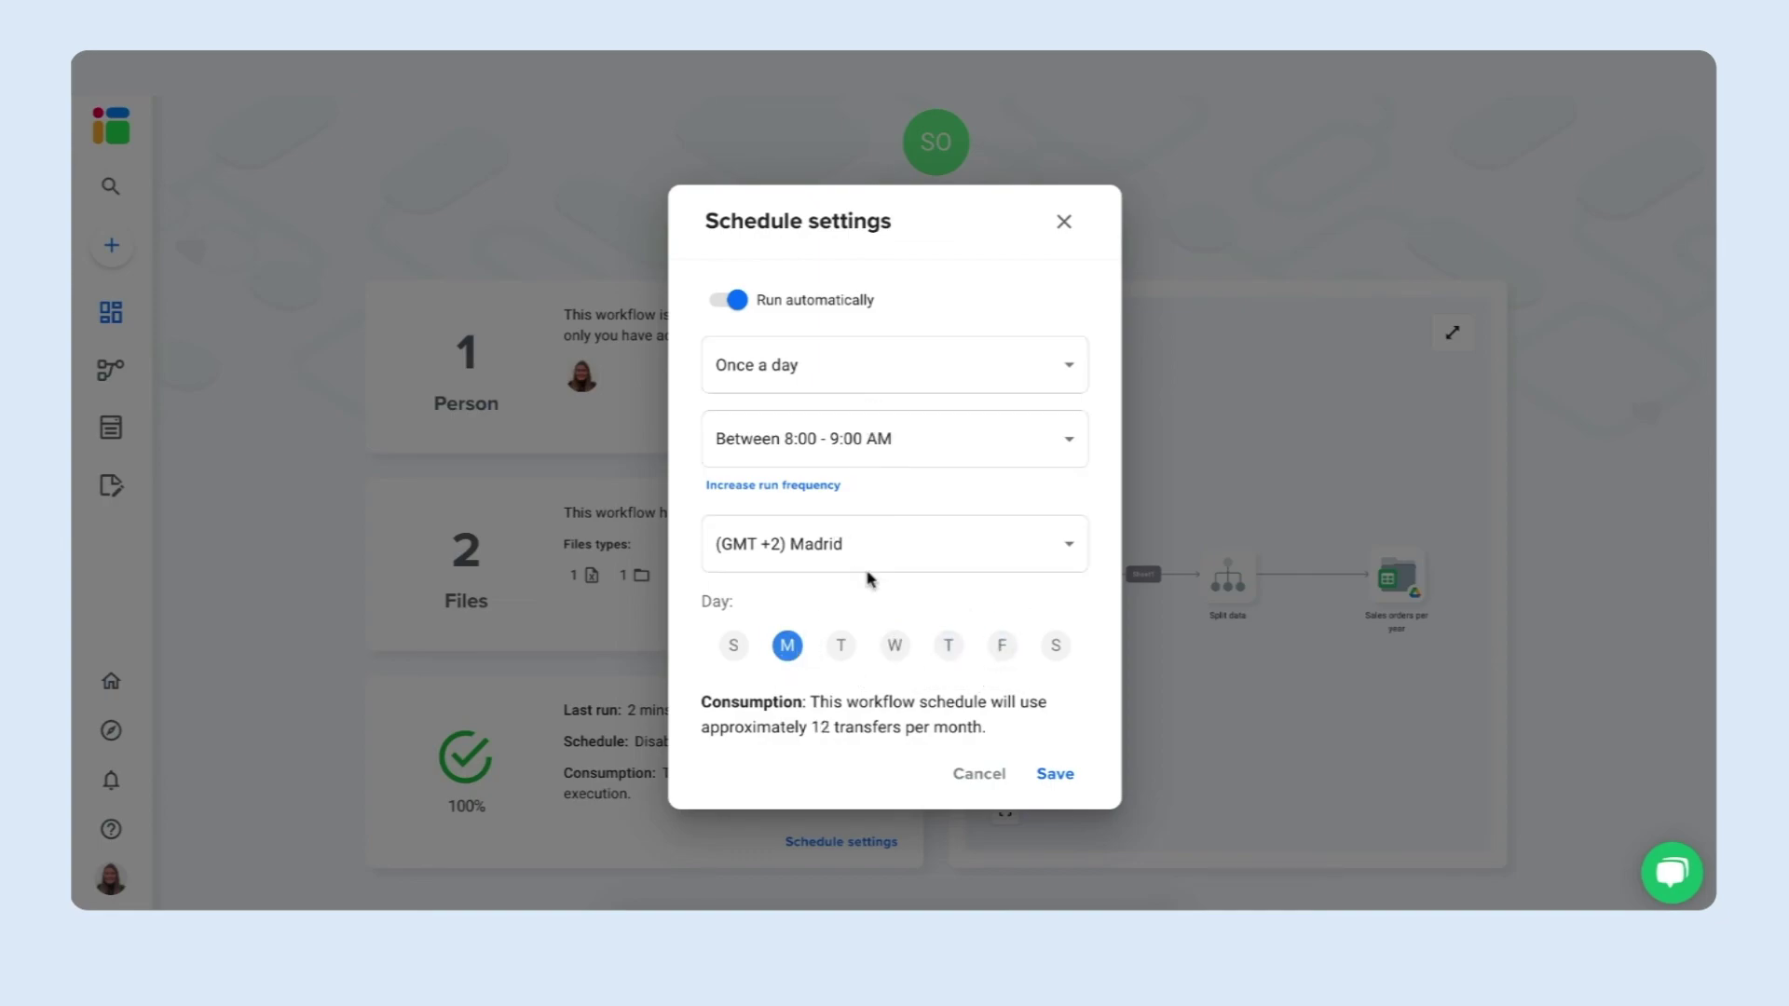
left_click(1056, 775)
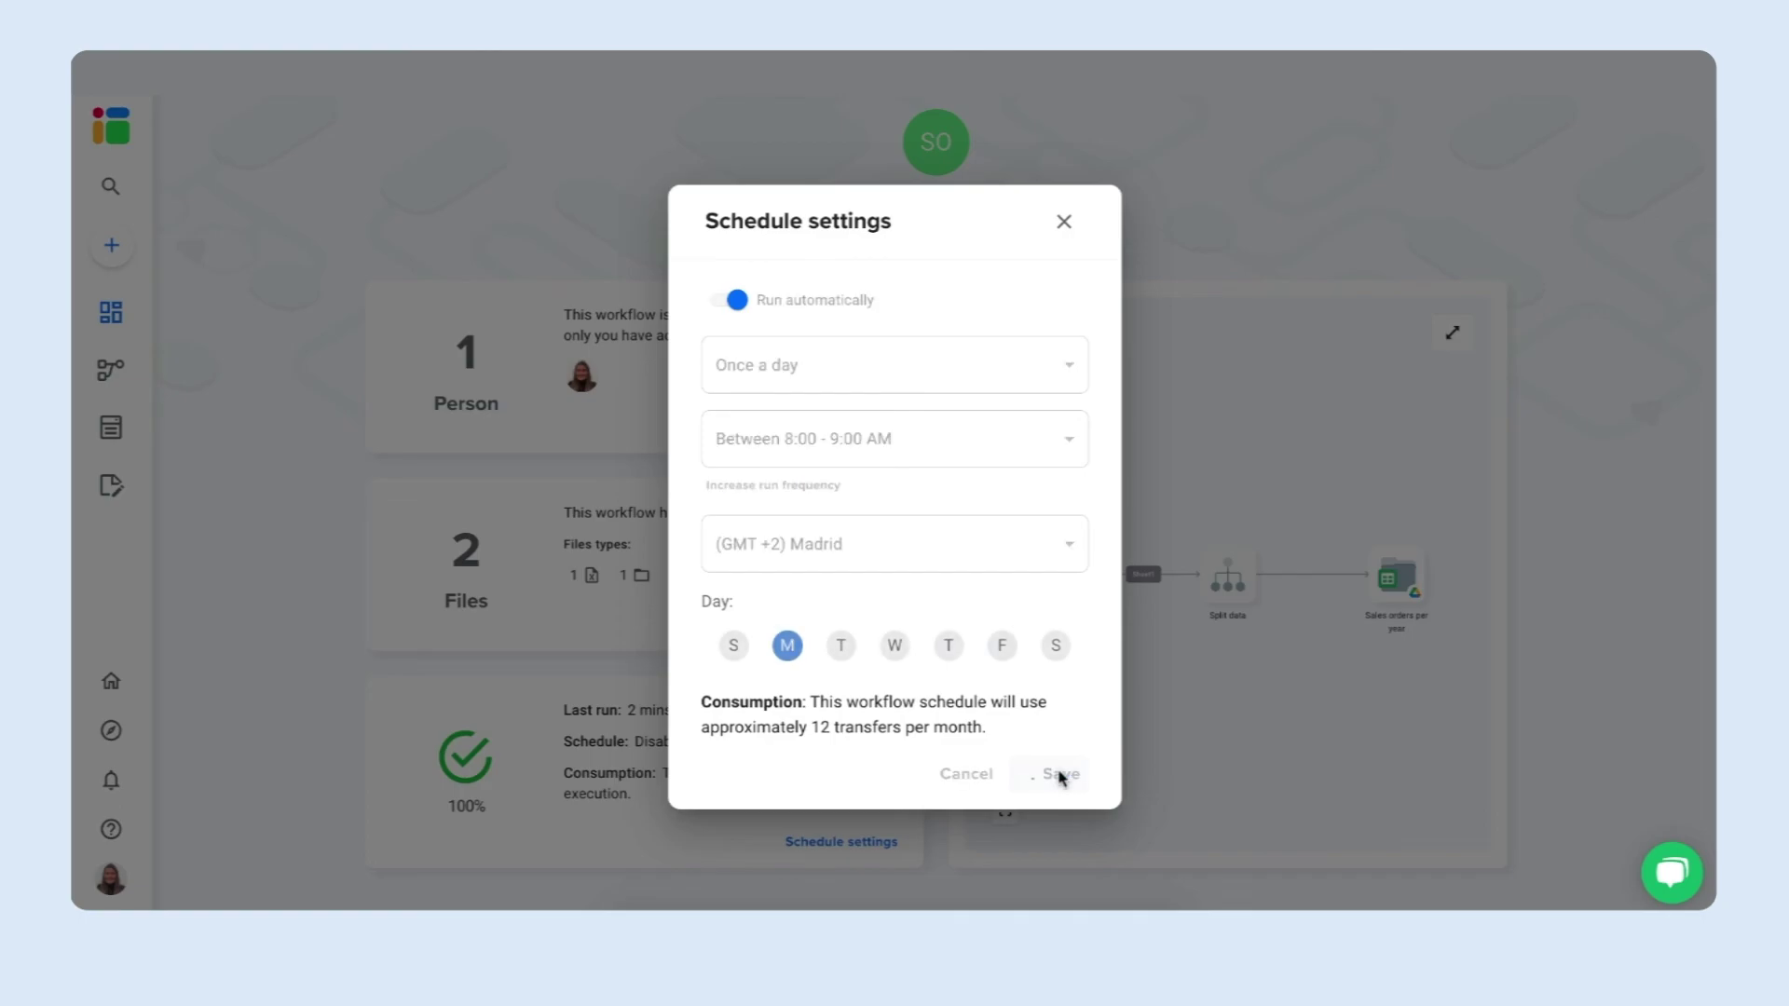